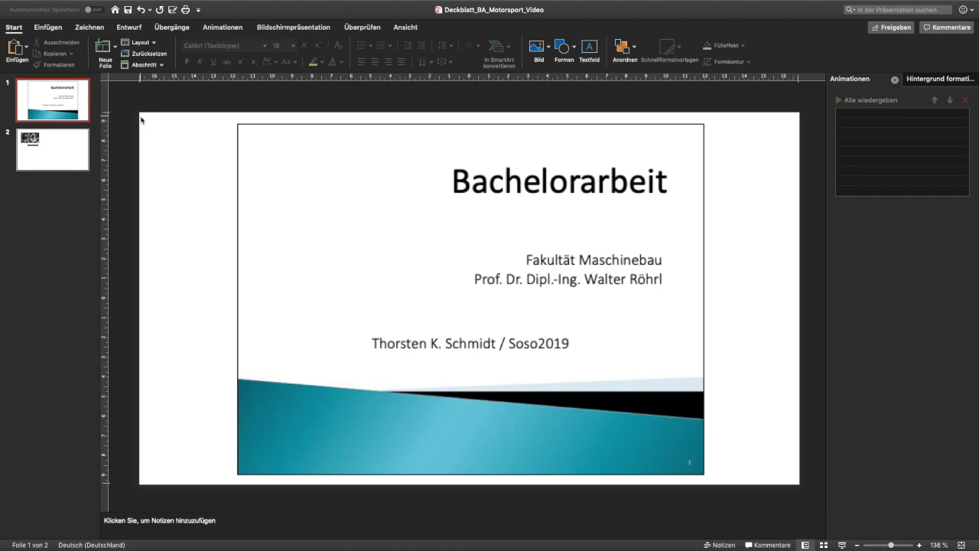
Insert a new slide after the engine-photo slide and select its two placeholders
left_click(55, 145)
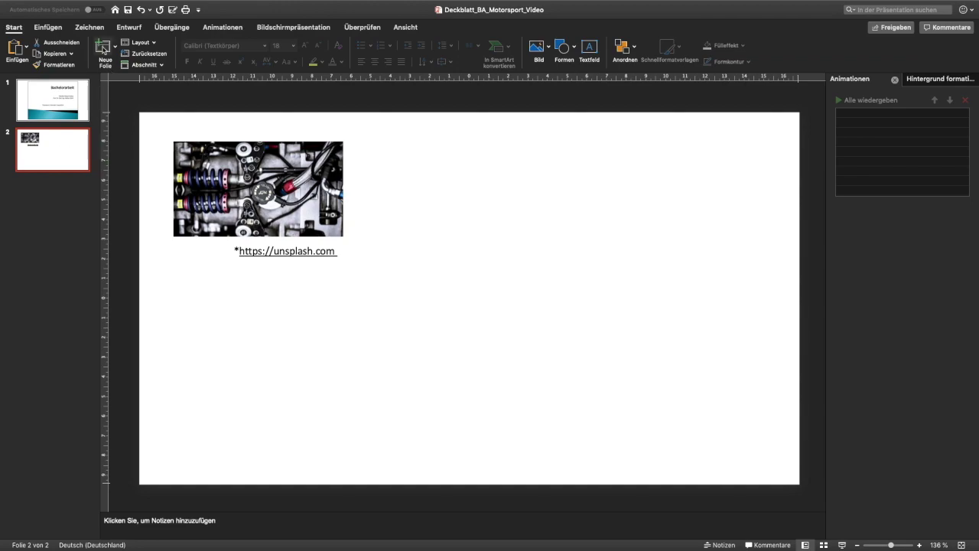
left_click(106, 60)
mouse_move(155, 114)
left_mouse_down()
mouse_move(755, 426)
mouse_move(778, 468)
left_mouse_up()
Delete slide 3's placeholders and paste the engine photo copied from slide 2 onto it
key("Delete")
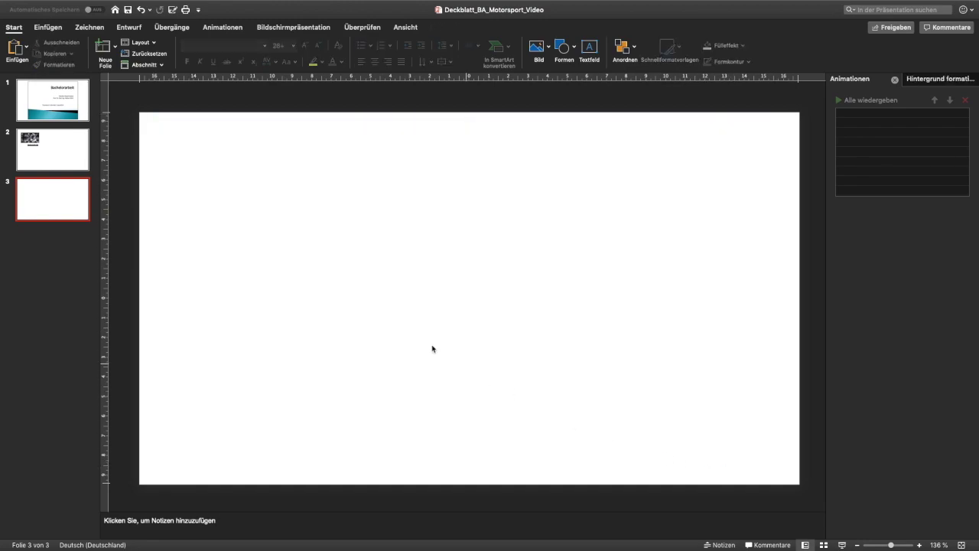
left_click(34, 150)
left_click(291, 199)
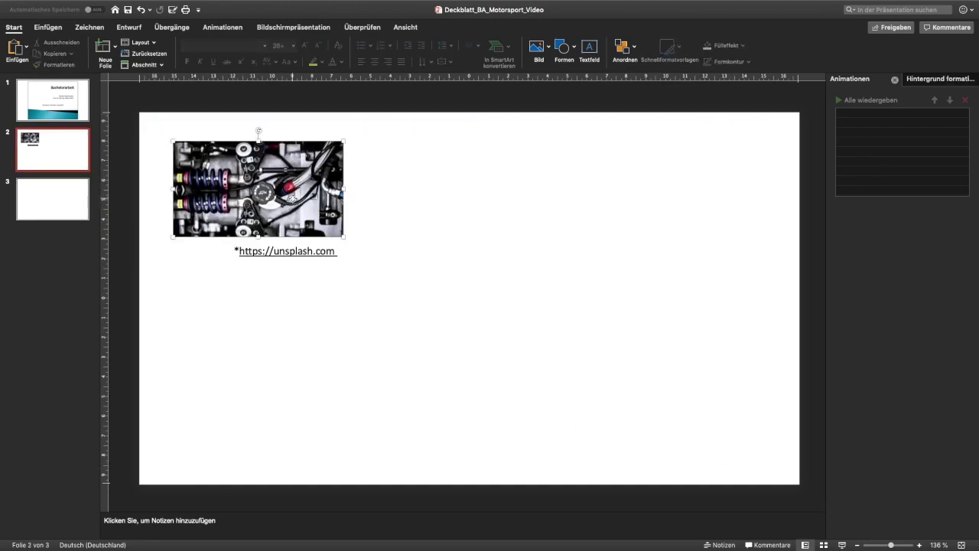
key("super+c")
left_click(59, 192)
key("super+v")
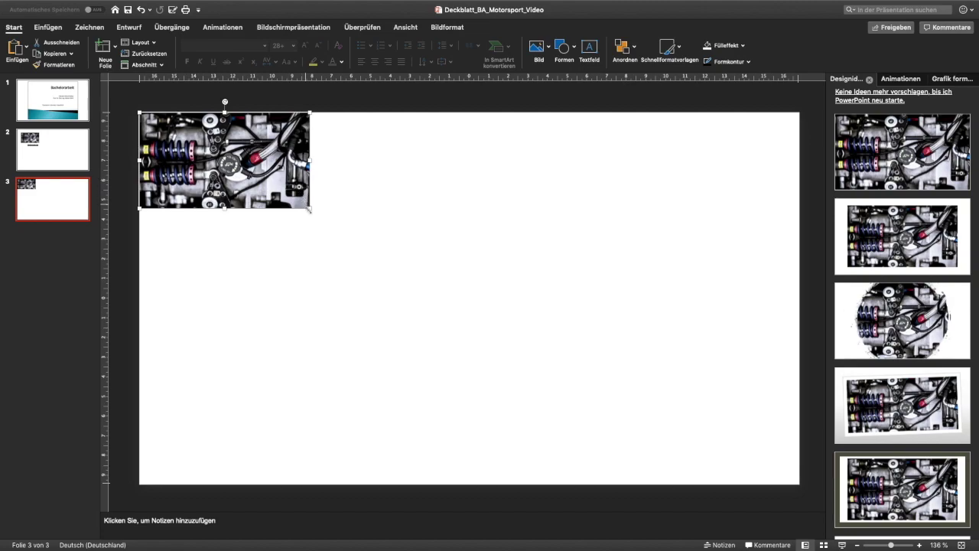
Enlarge the pasted engine photo so it covers the entire slide
left_click_drag(310, 208, 803, 430)
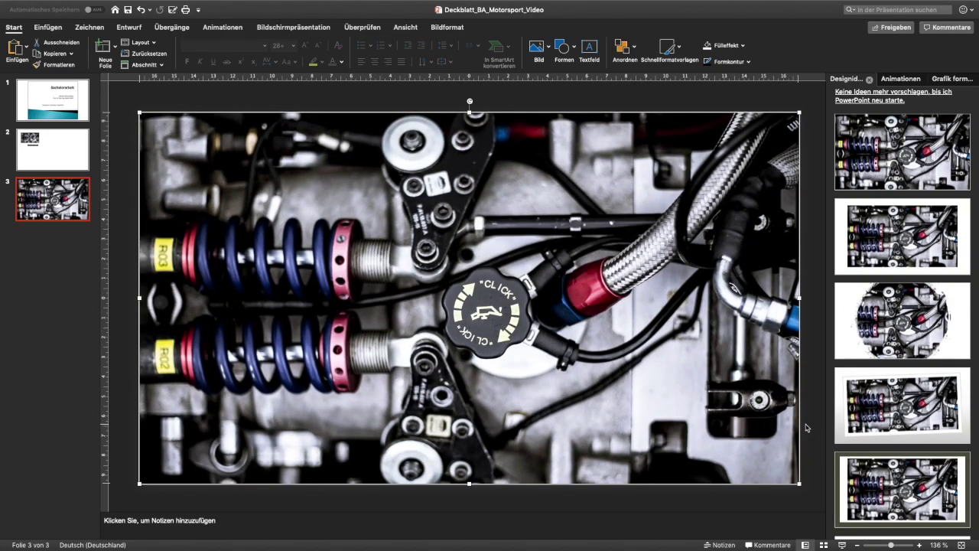
left_click(818, 358)
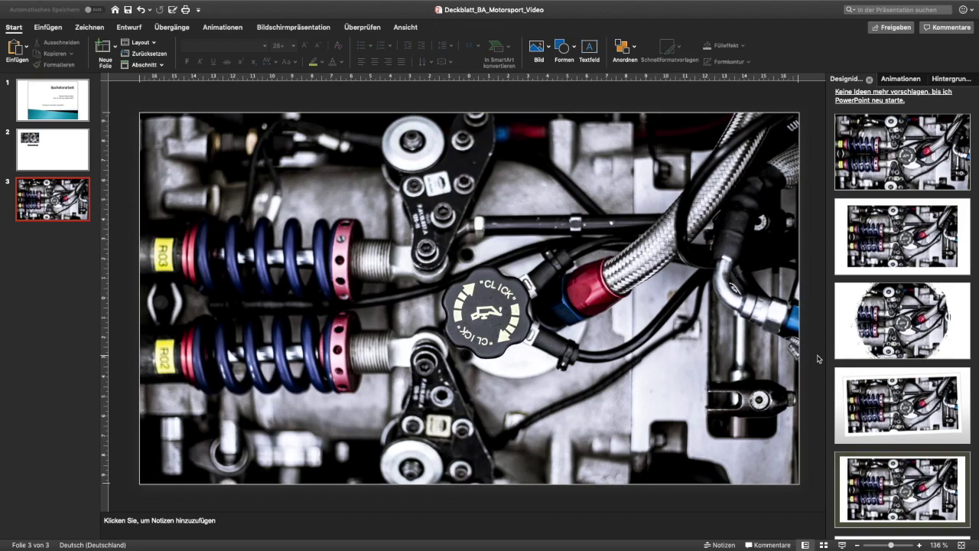
left_click(564, 299)
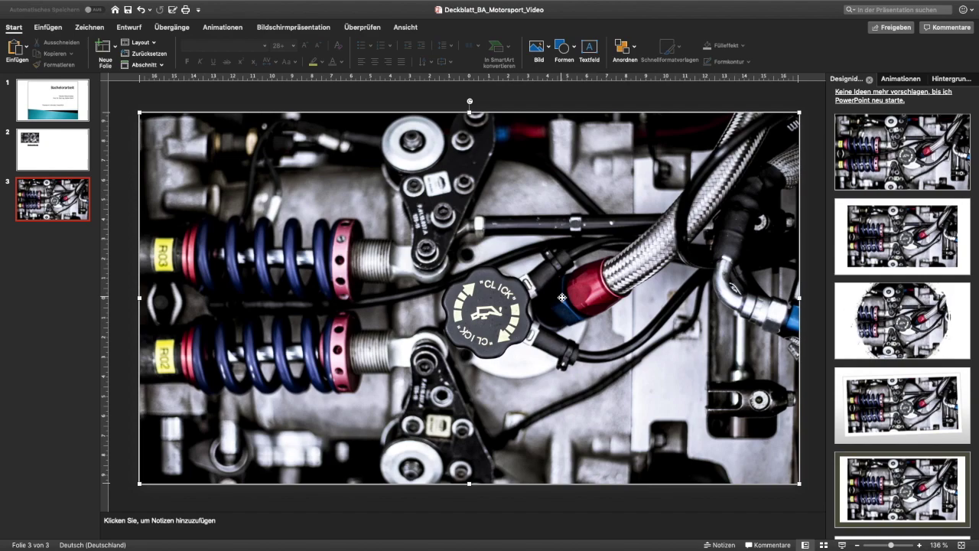
left_click(817, 238)
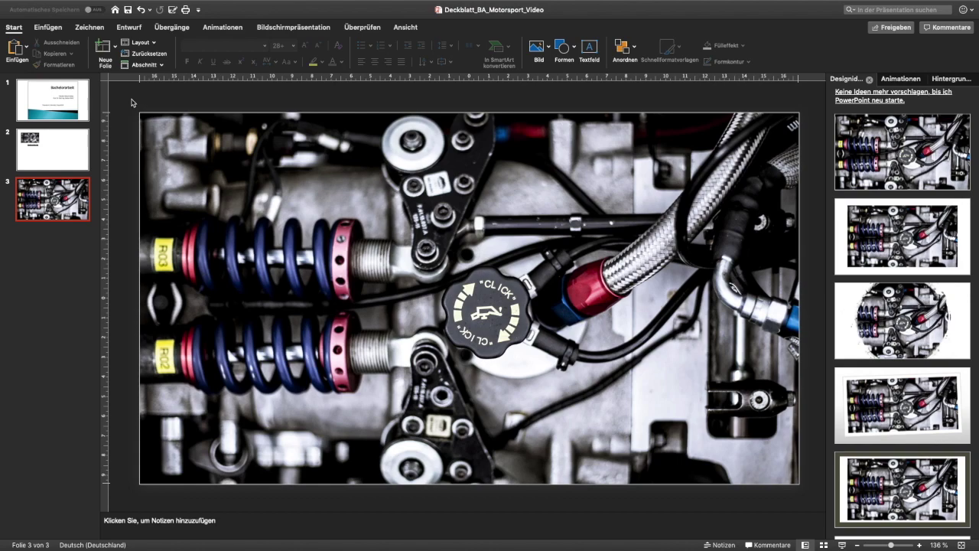
left_click(59, 33)
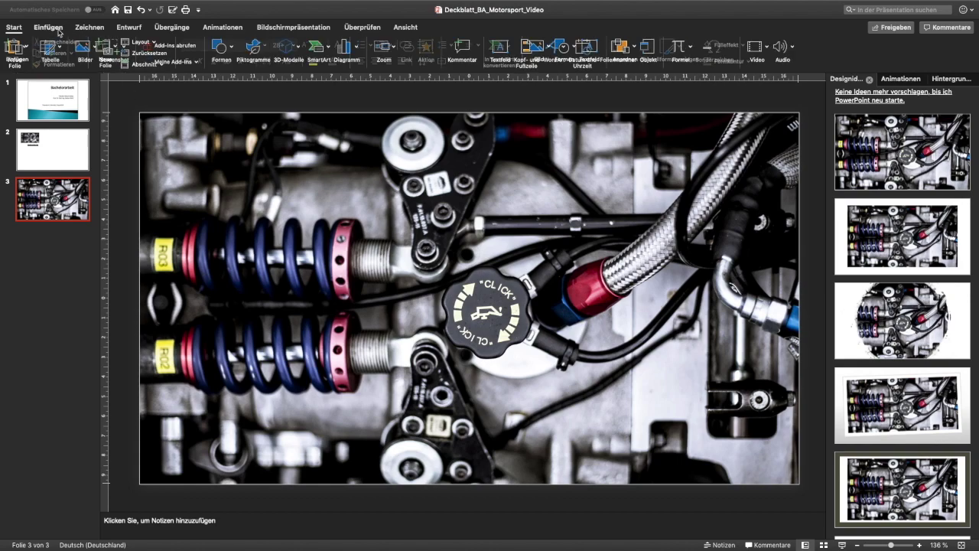
Draw a slide-sized rectangle and fill it dark navy at 70% transparency
left_click(224, 47)
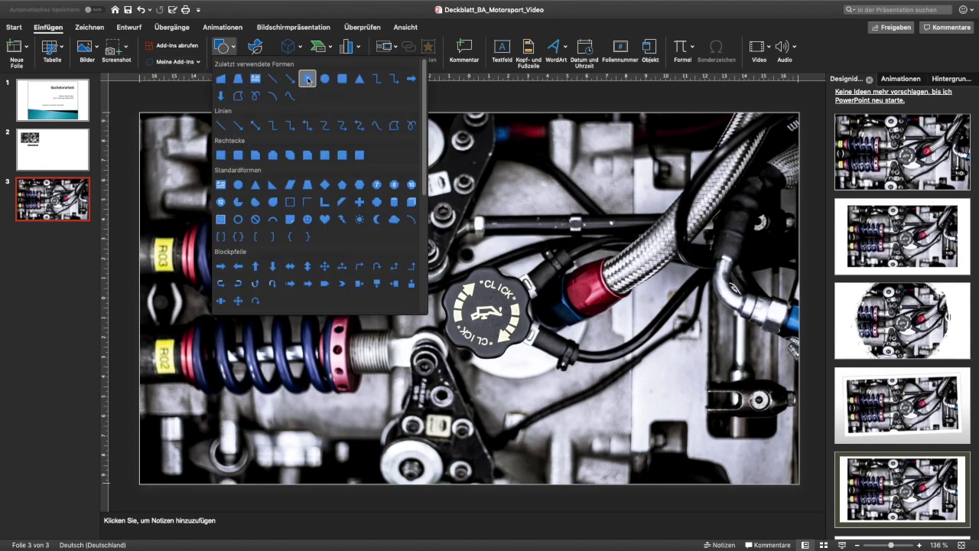
left_click(307, 78)
left_click_drag(140, 113, 799, 483)
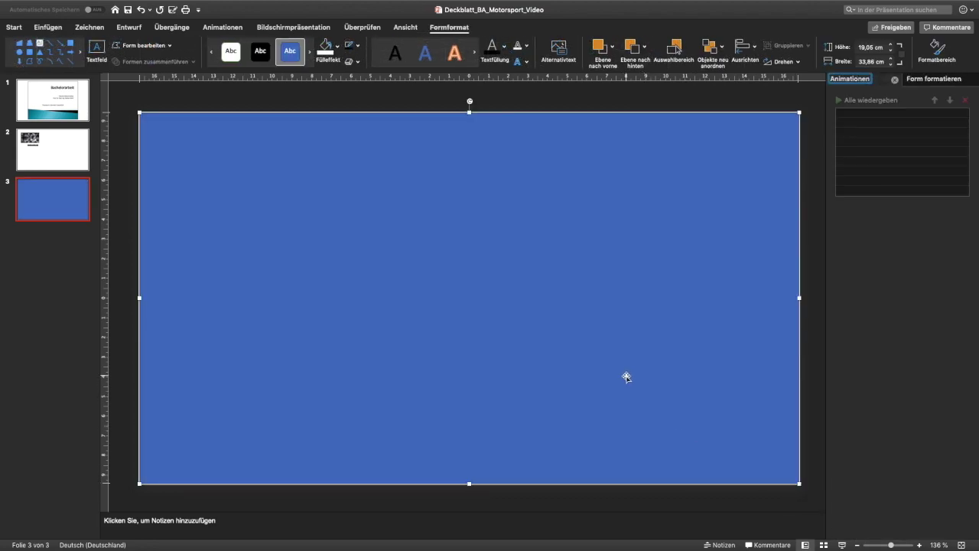
left_click(895, 79)
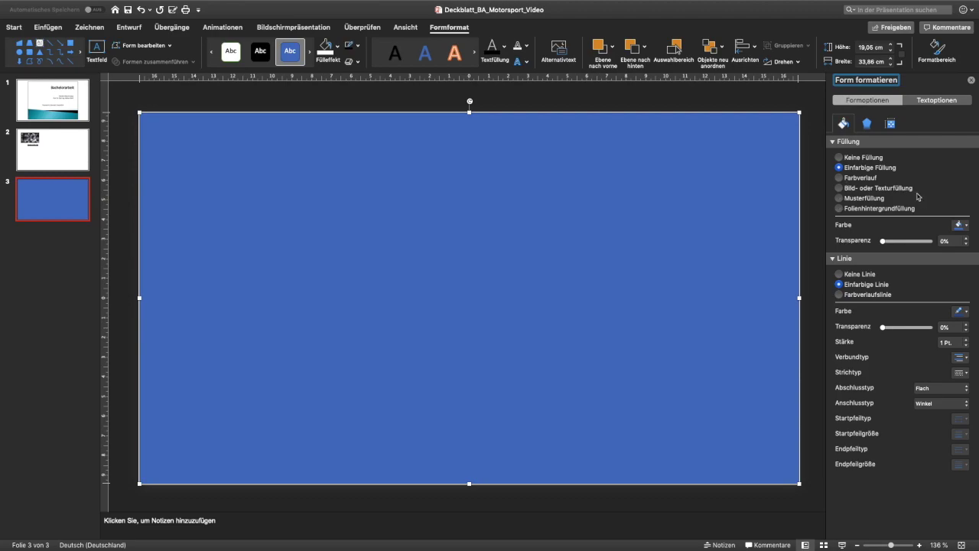
left_click(959, 224)
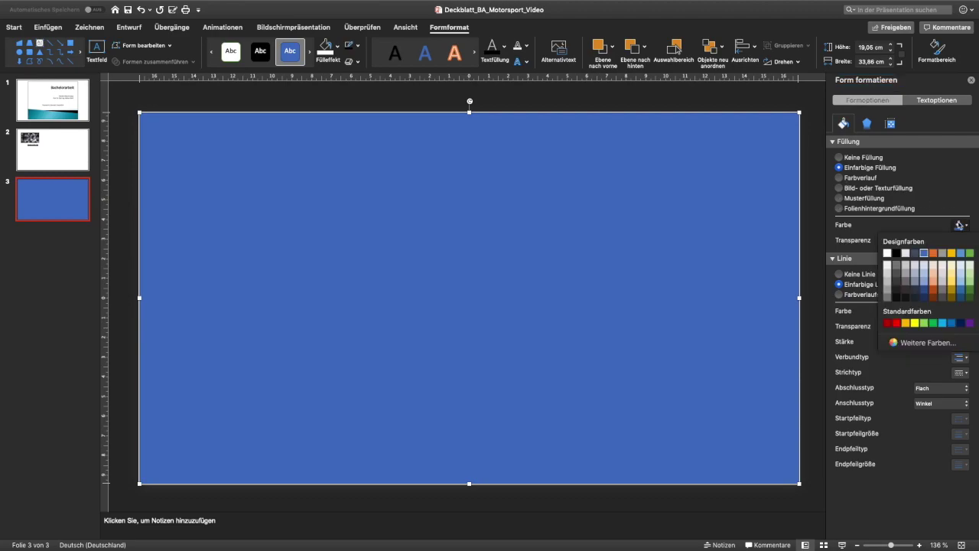
left_click(960, 322)
left_click(946, 240)
type("70")
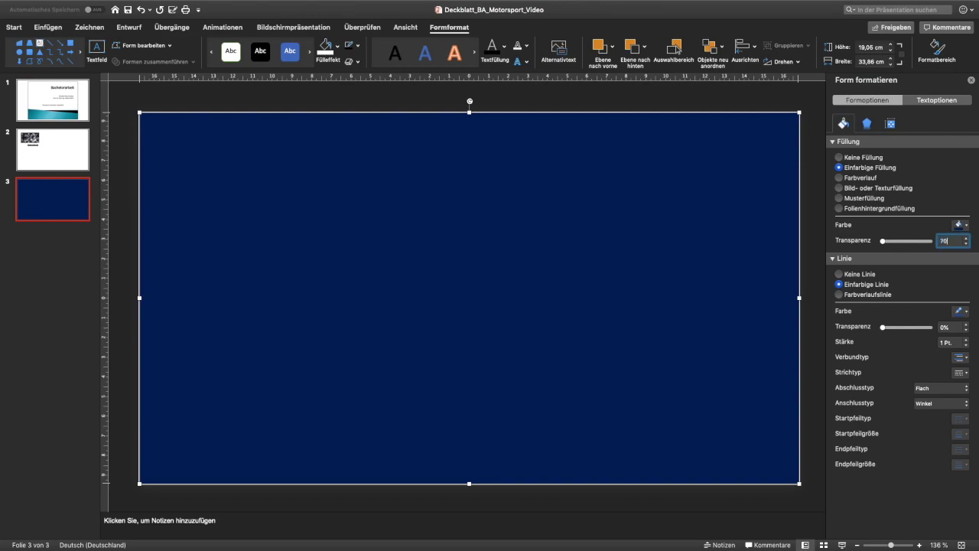
key("Return")
Reapply the dark navy tint to the overlay rectangle and remove its outline
left_click(563, 106)
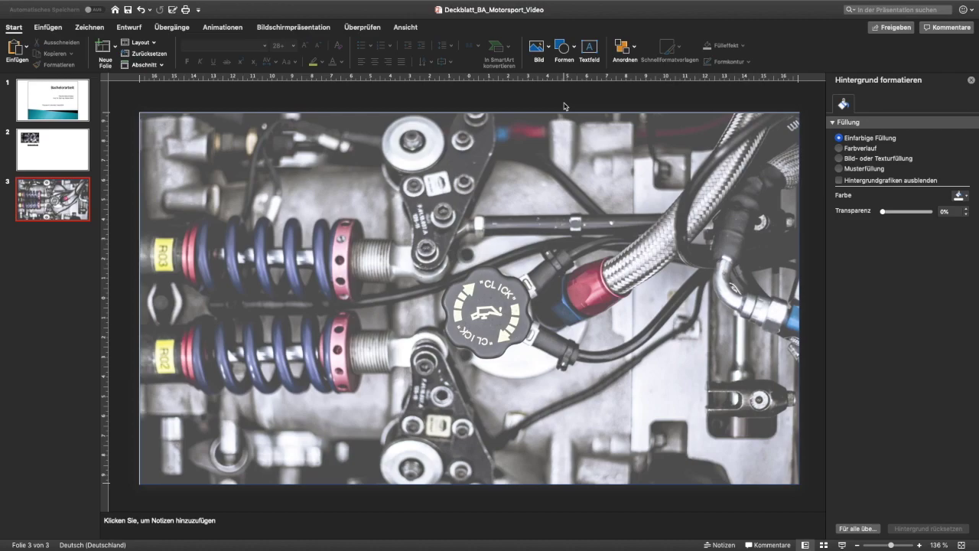
left_click(566, 166)
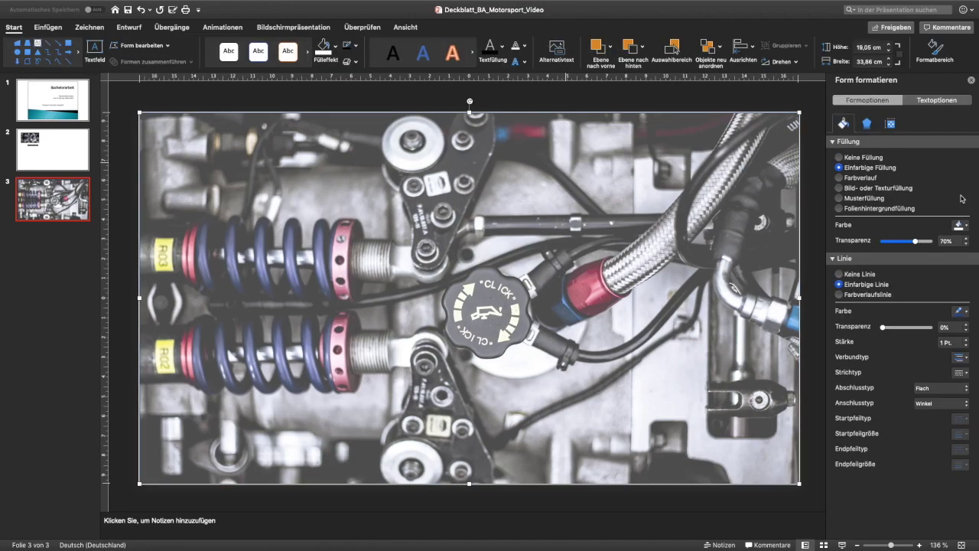
left_click(966, 226)
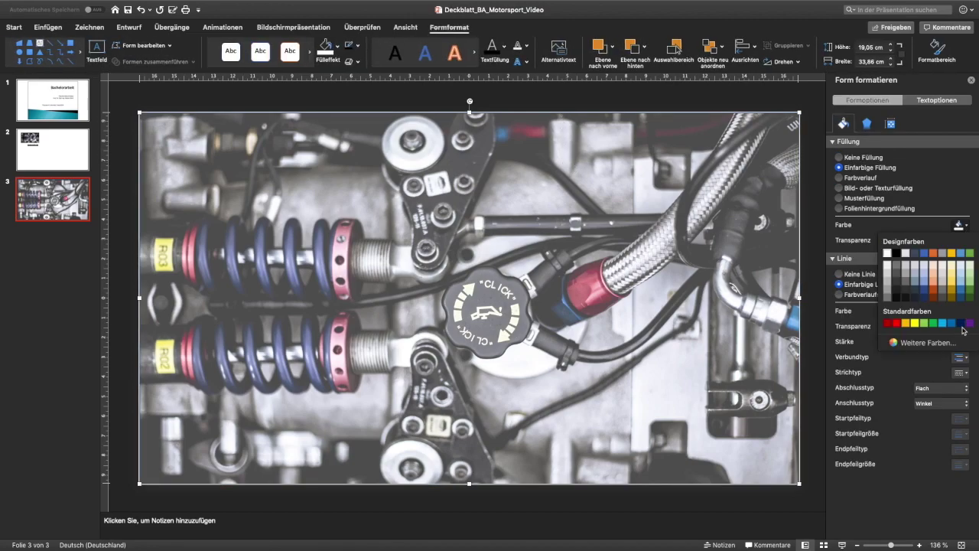
left_click(934, 318)
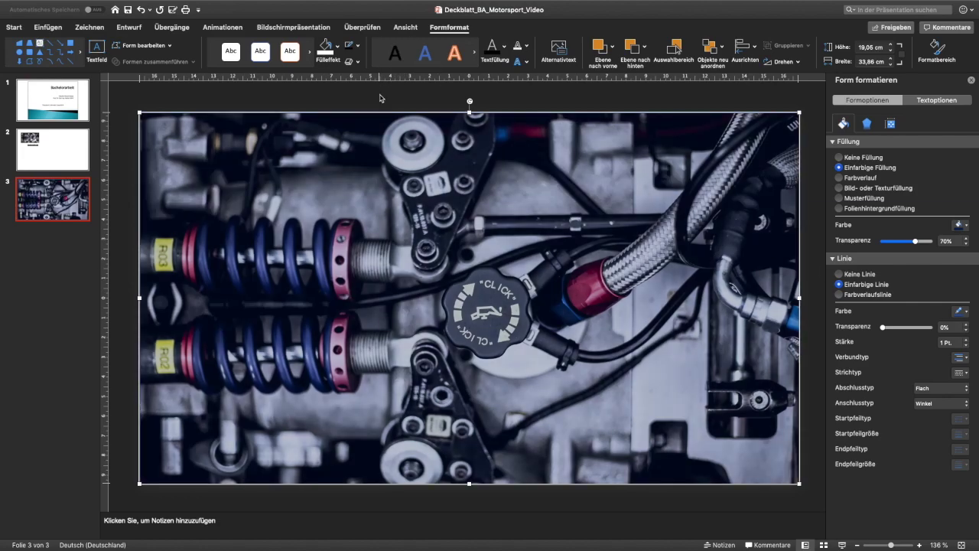
left_click(358, 46)
left_click(367, 70)
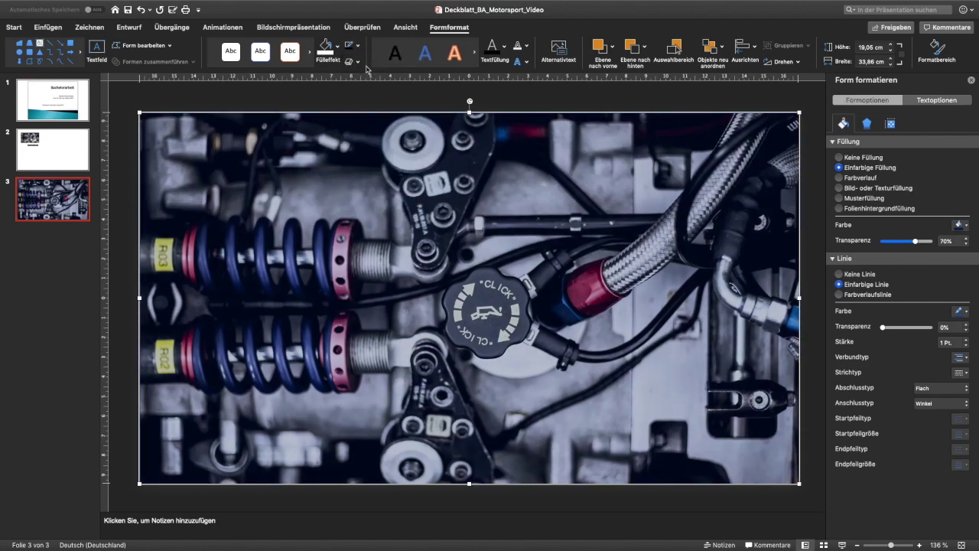
left_click(365, 106)
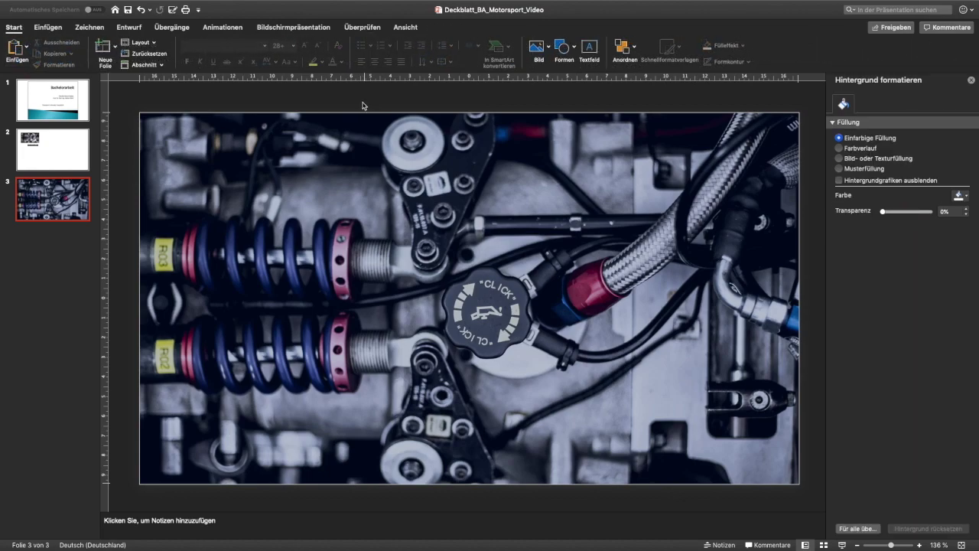
left_click(62, 28)
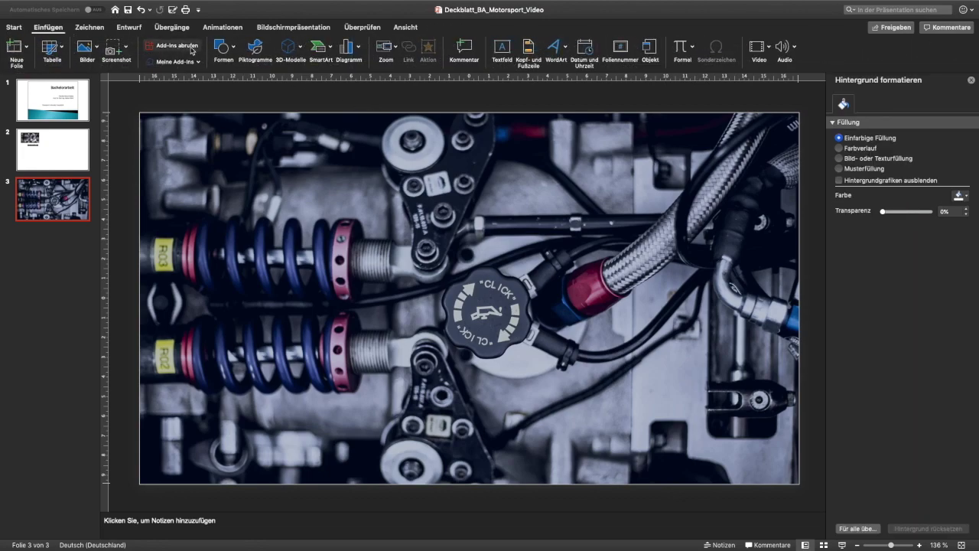
Draw a full-height parallelogram band near the left with a steeper, narrower slant
left_click(221, 48)
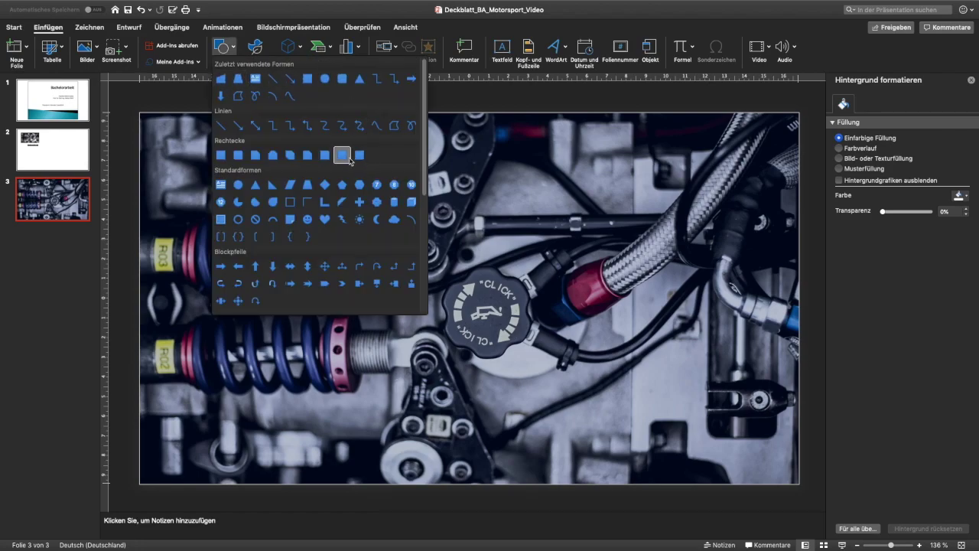
left_click(290, 185)
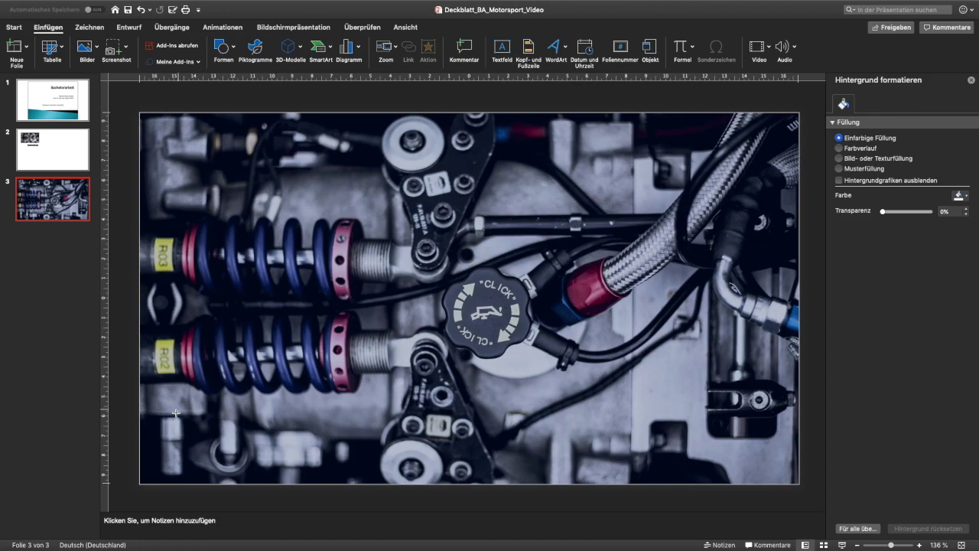
mouse_move(153, 482)
left_mouse_down()
mouse_move(412, 153)
mouse_move(413, 112)
left_mouse_up()
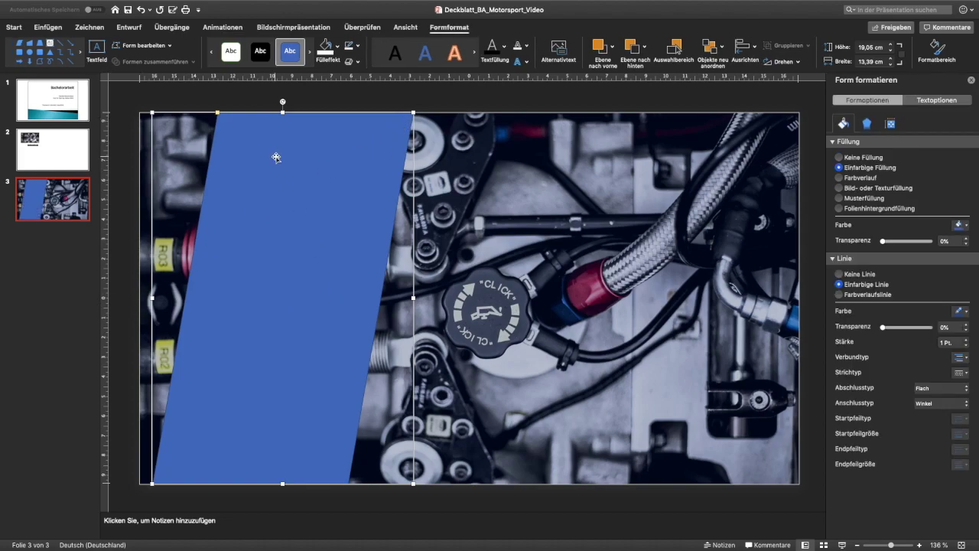
left_click_drag(218, 113, 327, 113)
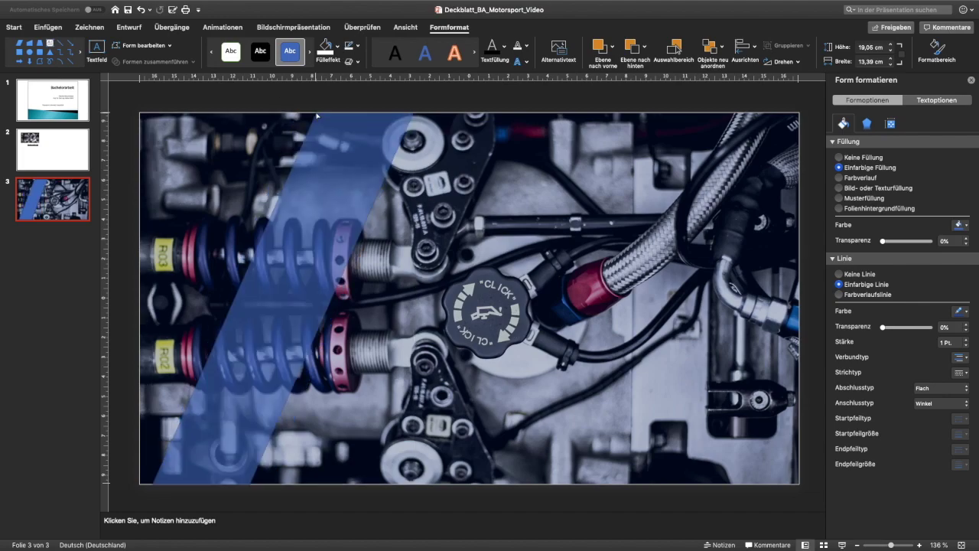
left_click_drag(330, 191, 335, 189)
left_click(425, 103)
Duplicate the blue band and place the copy near the slide's right side
left_click(356, 170)
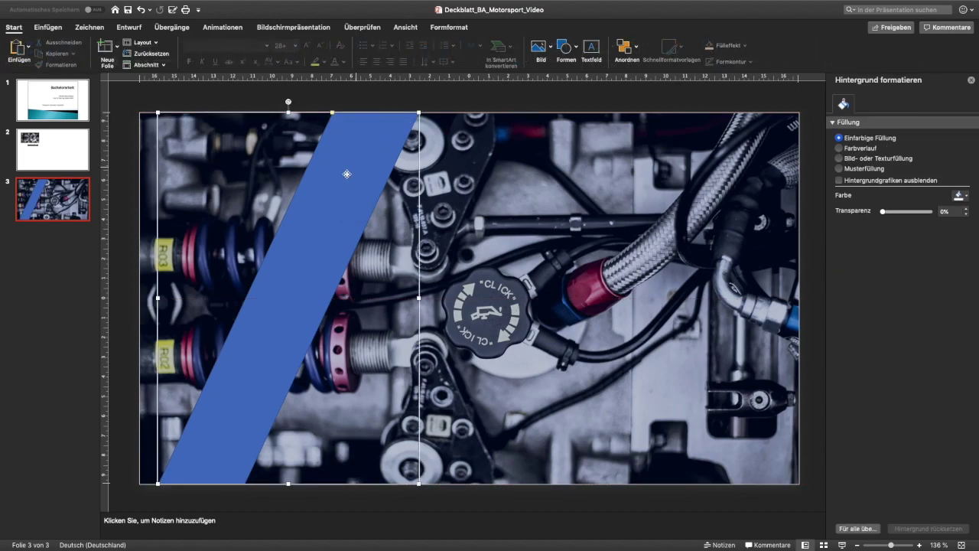
left_click_drag(347, 201, 654, 199, "alt")
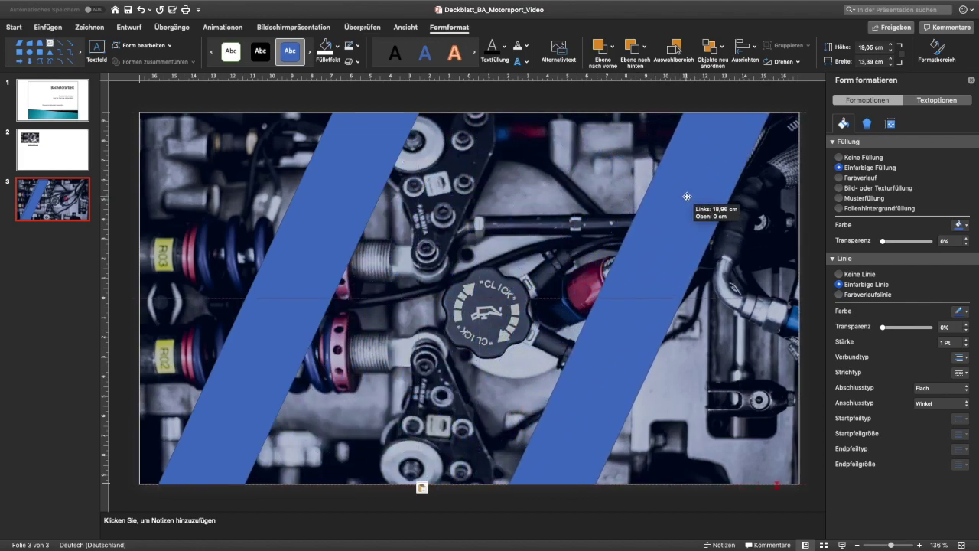
left_click_drag(654, 200, 696, 199)
left_click(522, 104)
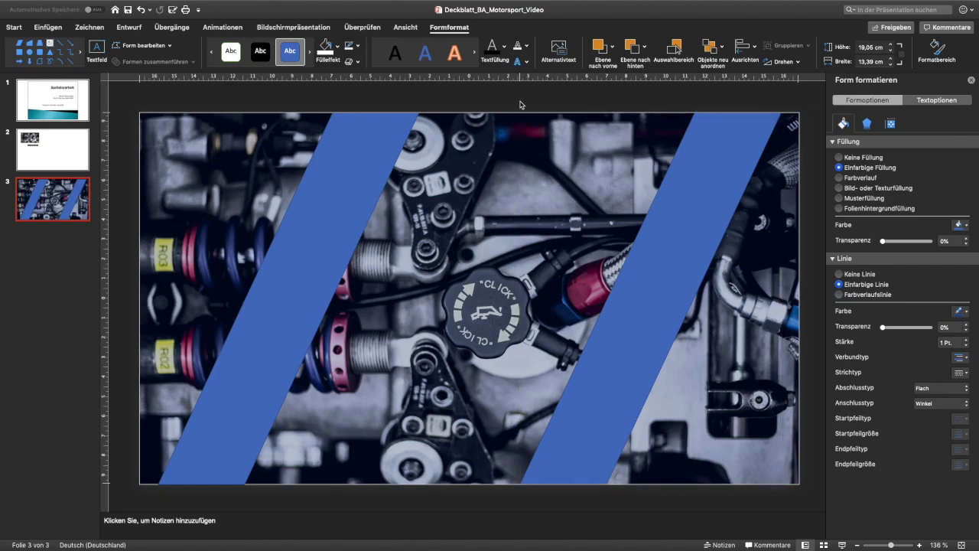
Give both parallelogram bands a dark navy fill, no outline and 20% transparency
left_click(311, 197)
left_click(650, 208, "shift")
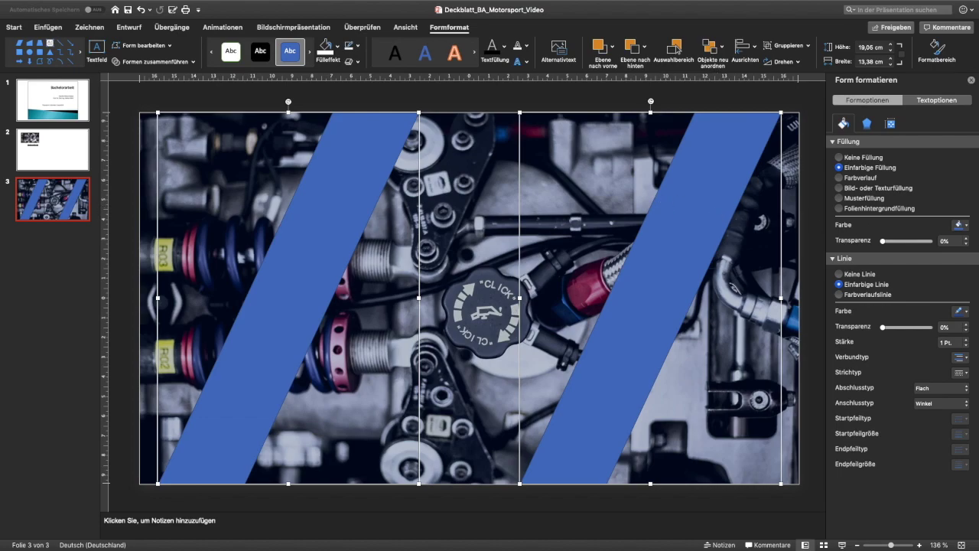
left_click(965, 225)
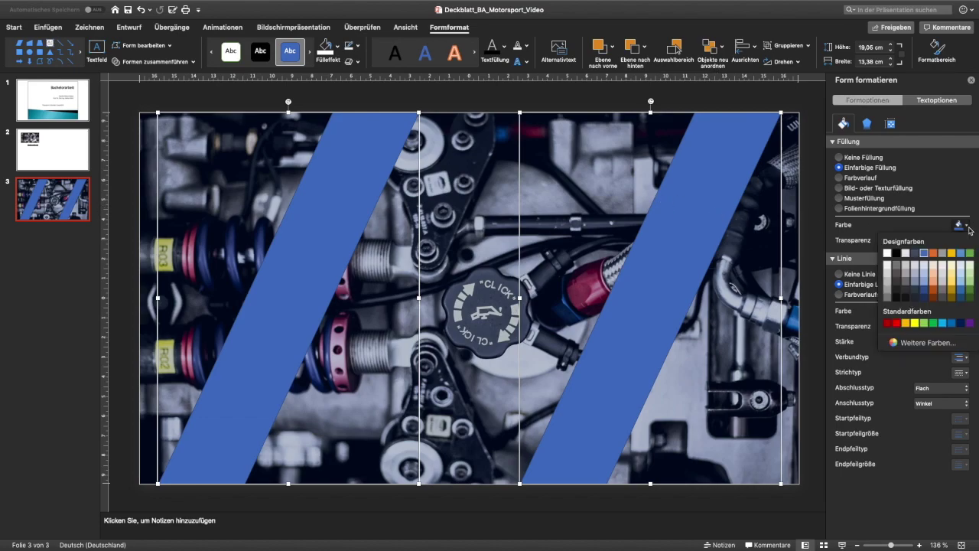
left_click(961, 322)
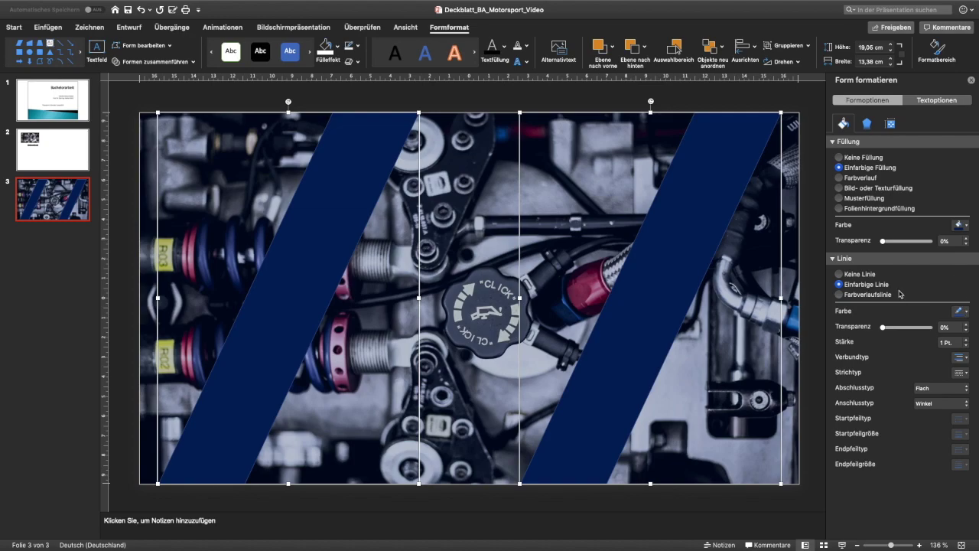
left_click(849, 275)
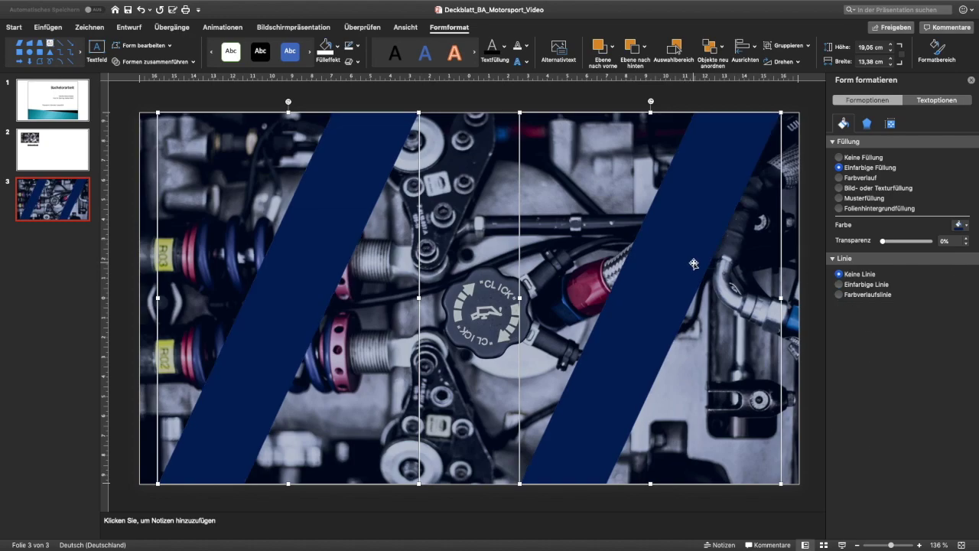
left_click_drag(948, 239, 935, 240)
type("20")
key("Return")
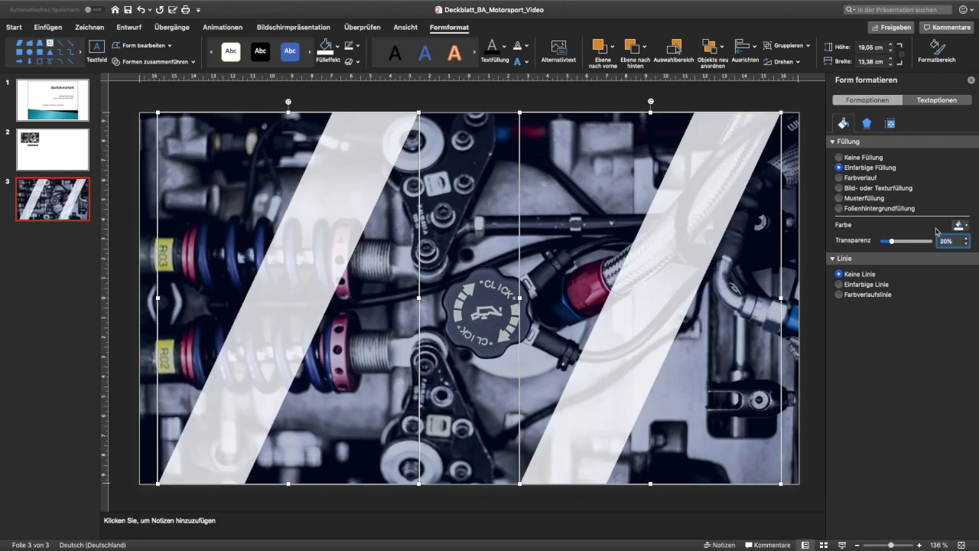
left_click(965, 225)
left_click(961, 324)
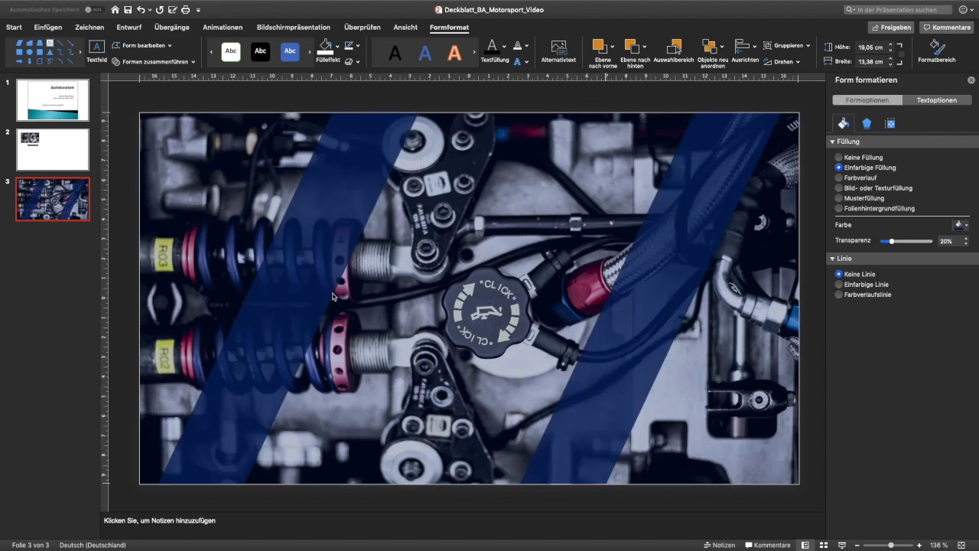
left_click(335, 297)
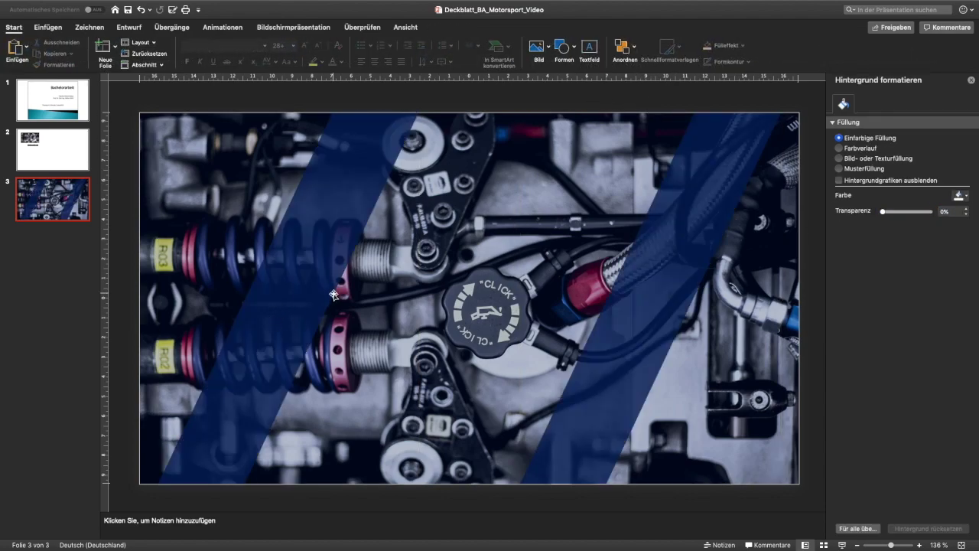
Move the left band toward the slide centre and widen it to the right
left_click(345, 207)
left_click_drag(345, 207, 407, 231)
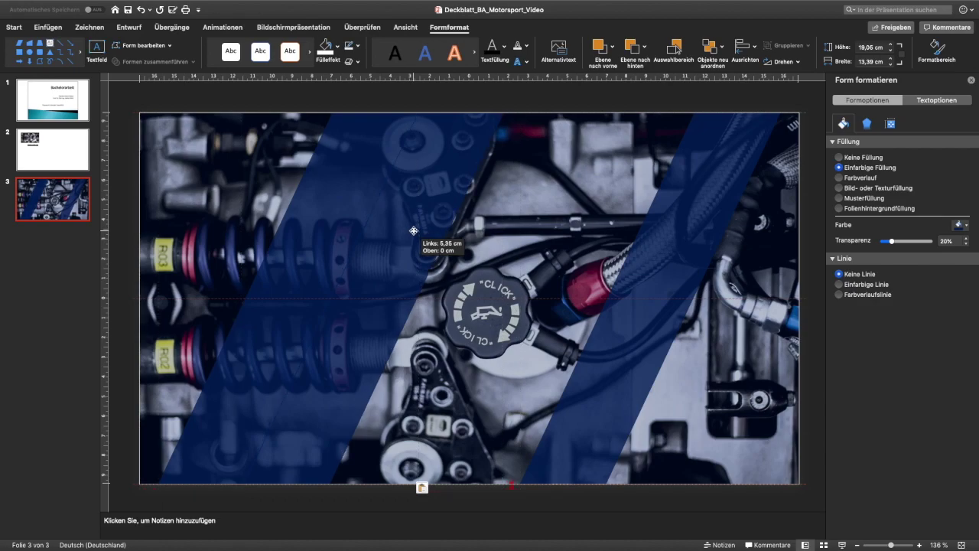
left_click_drag(408, 231, 414, 231)
left_click_drag(504, 297, 695, 280)
key("Delete")
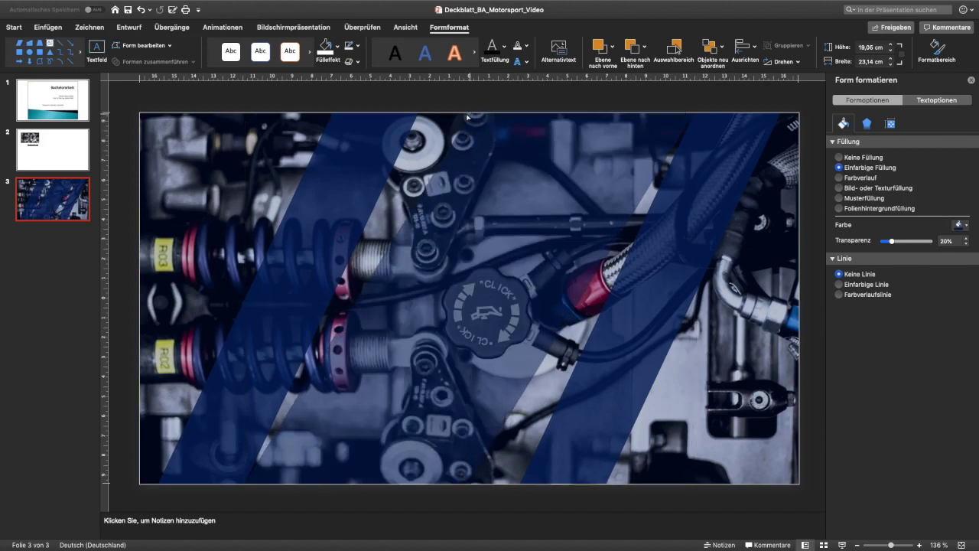
key("ctrl+z")
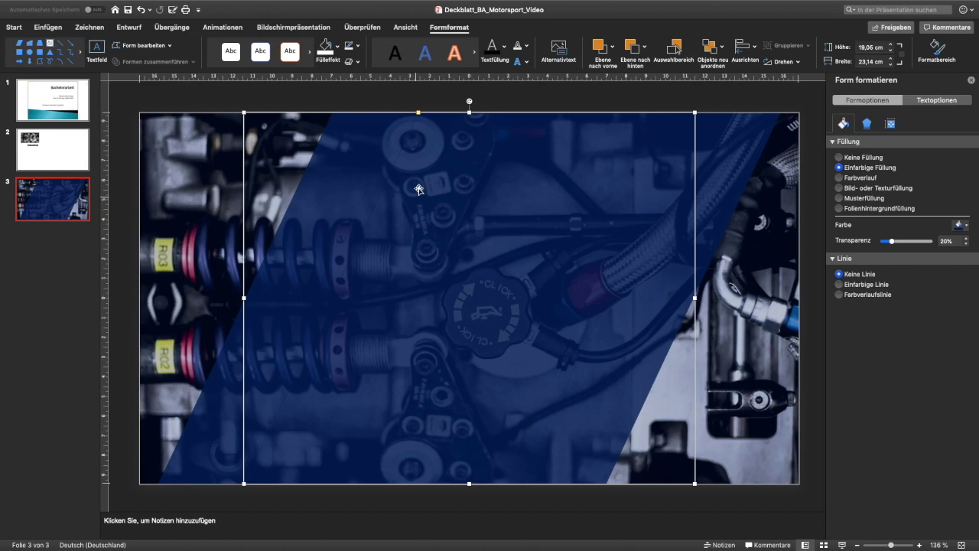
left_click(424, 105)
left_click(443, 179)
Fill the wide central band light blue at 0% transparency
left_click(957, 224)
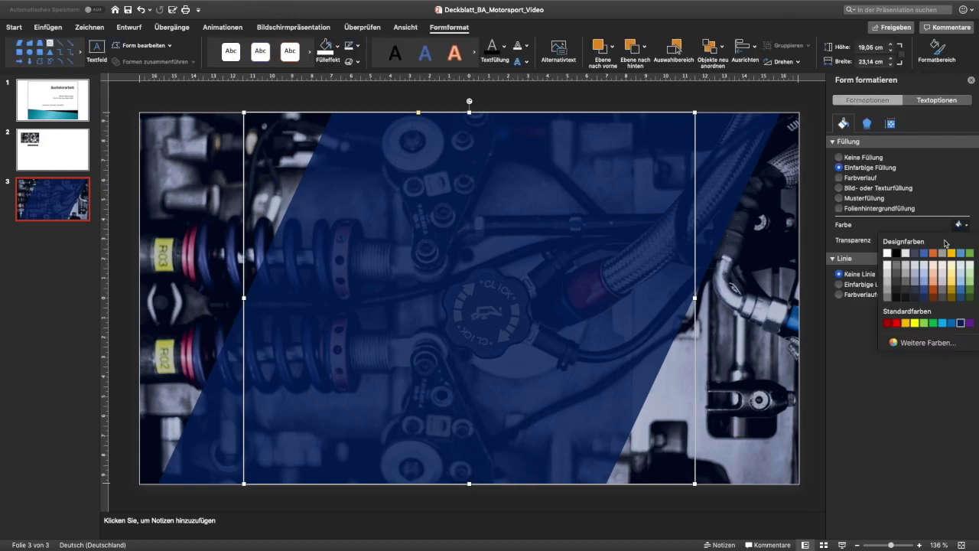
left_click(924, 282)
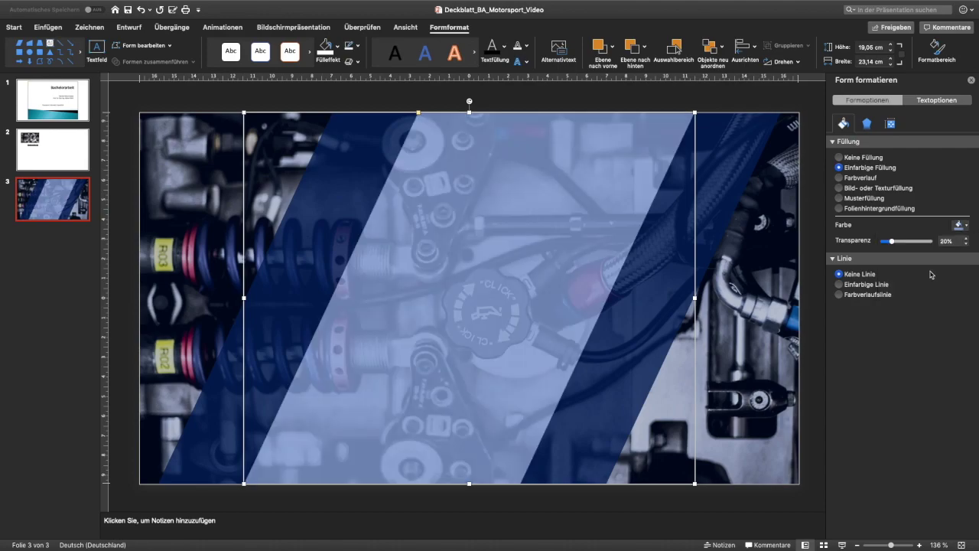
left_click_drag(892, 241, 876, 245)
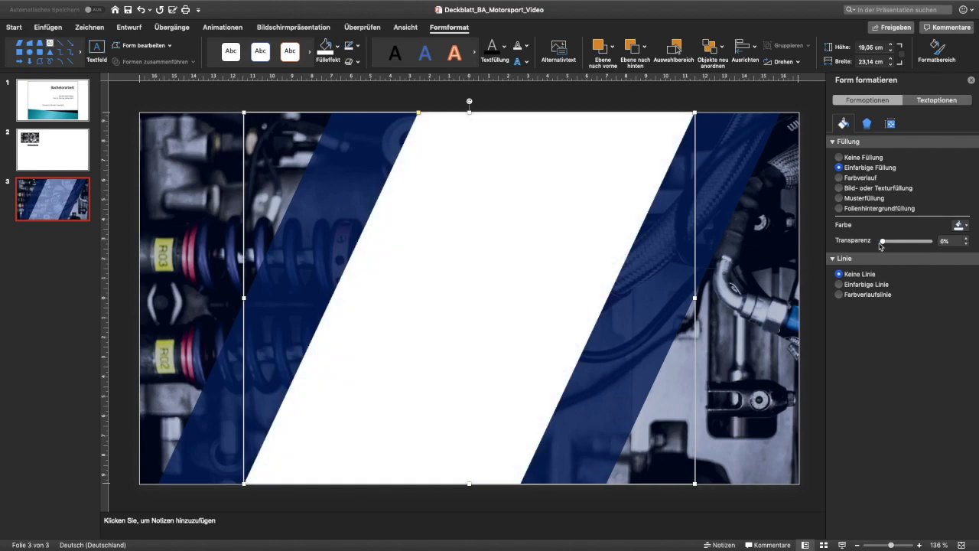
left_click(961, 225)
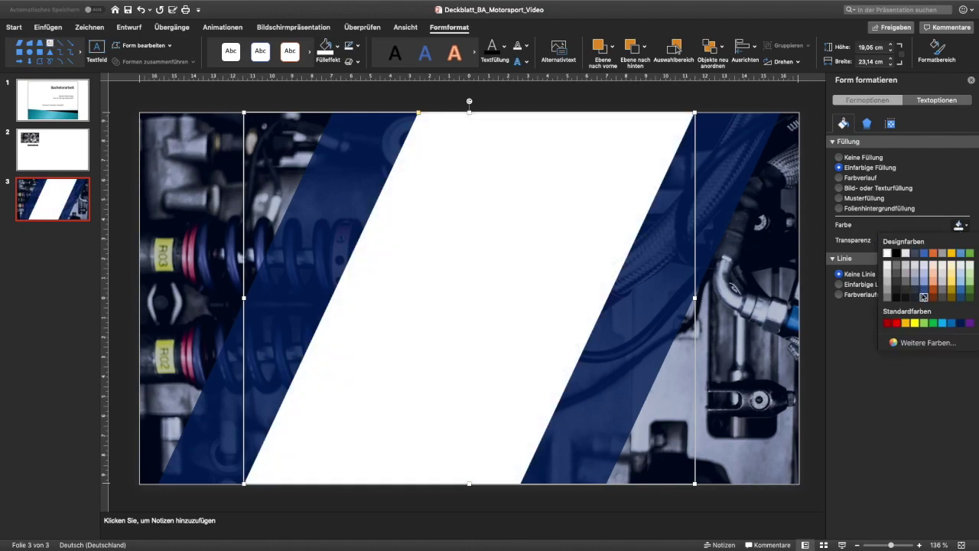
left_click(923, 284)
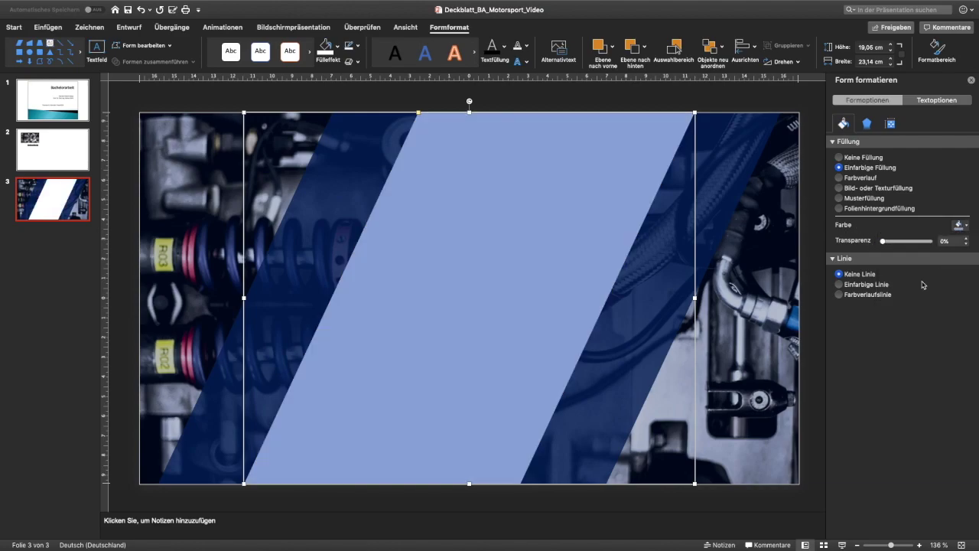
left_click(716, 112)
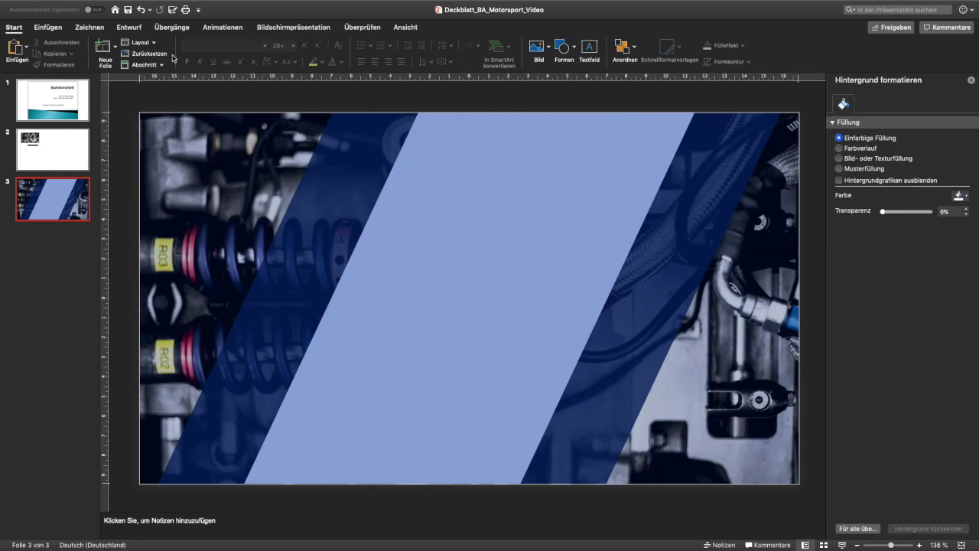
left_click(48, 27)
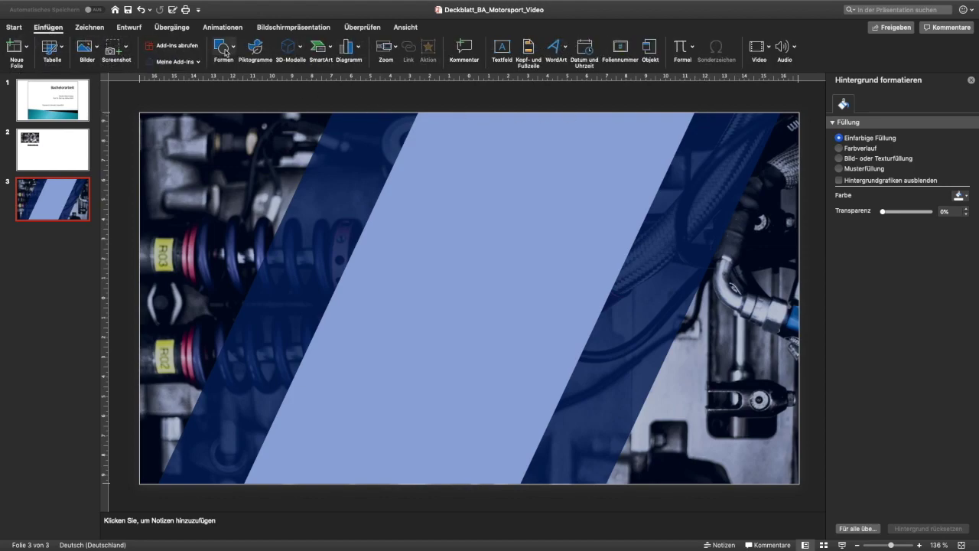
Add a text box reading 'BACHELORARBEIT' near the top of the light-blue band
left_click(222, 48)
left_click(272, 78)
left_click_drag(406, 206, 573, 260)
type("B")
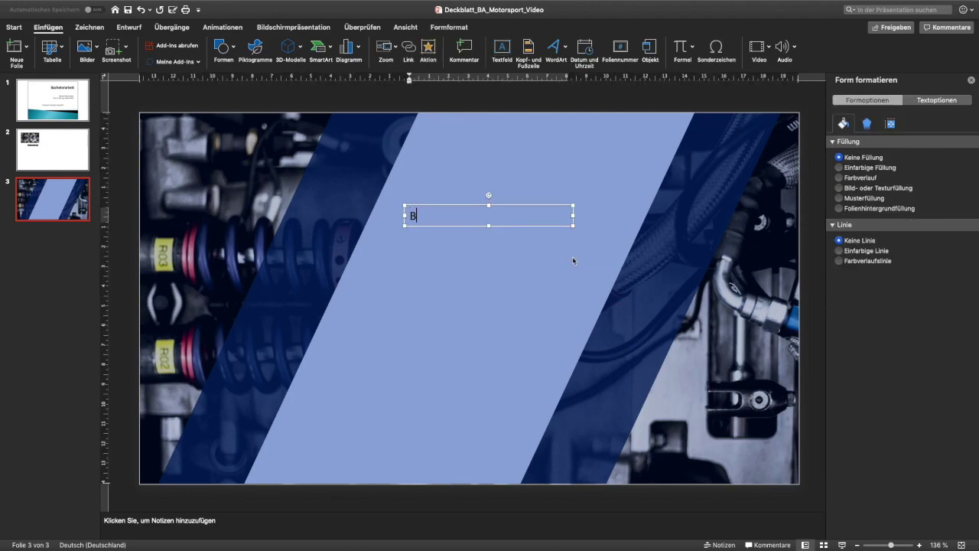
type("ACHELORARBEIT")
left_click(510, 225)
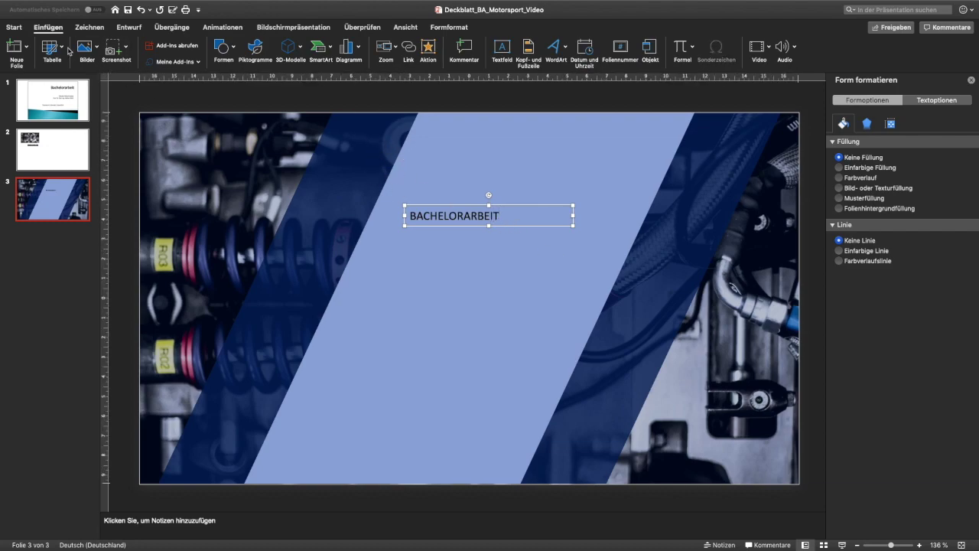
left_click(17, 28)
left_click(264, 46)
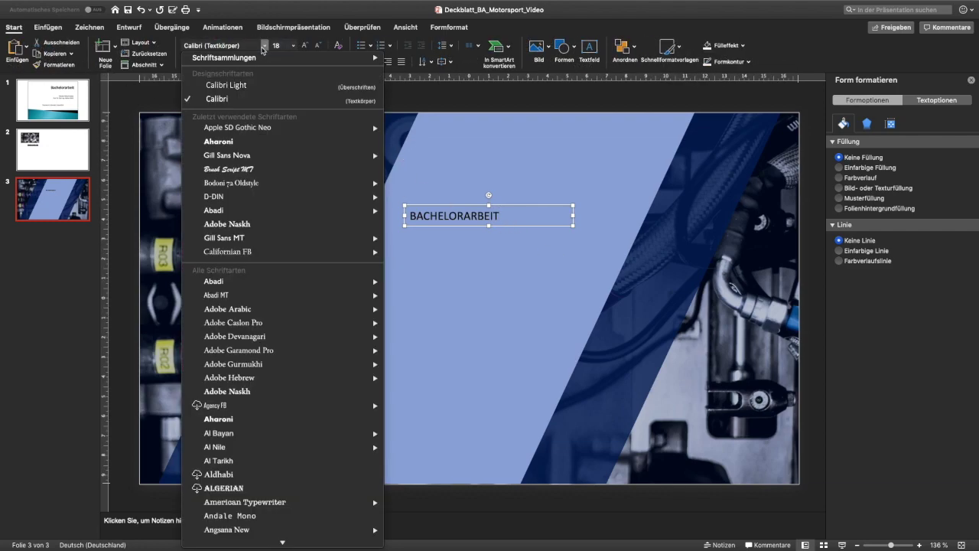
Make the BACHELORARBEIT title white, centred Aharoni and widen its text box on both sides
left_click(218, 142)
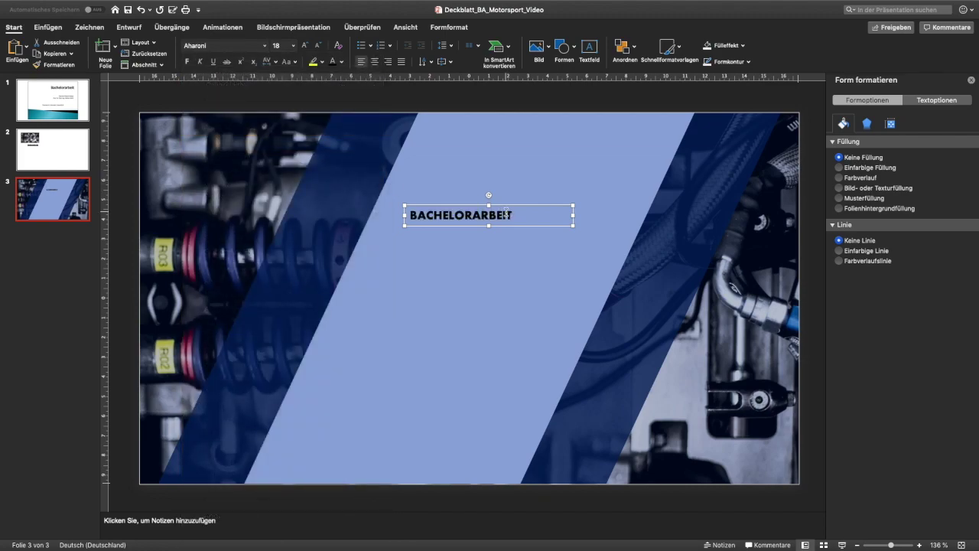
double_click(507, 215)
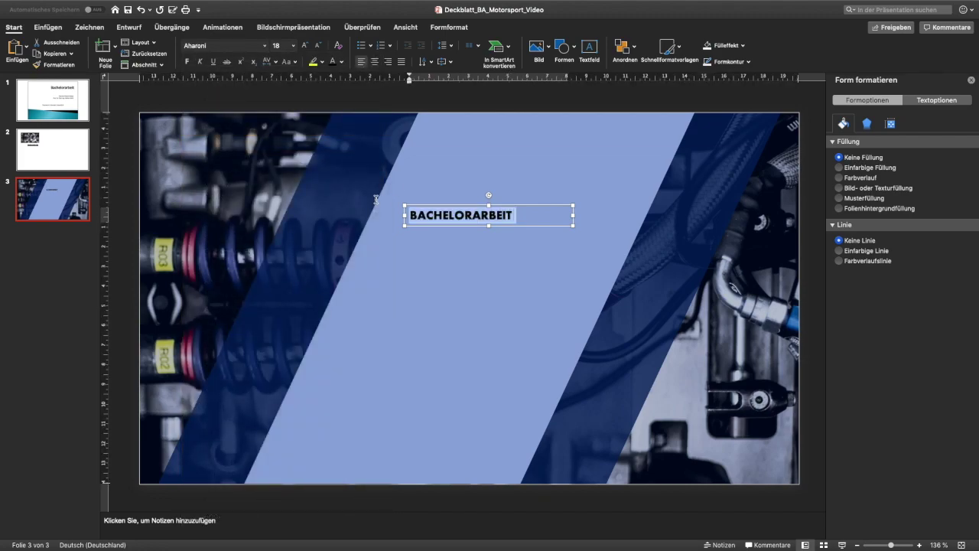
left_click(342, 62)
left_click(339, 90)
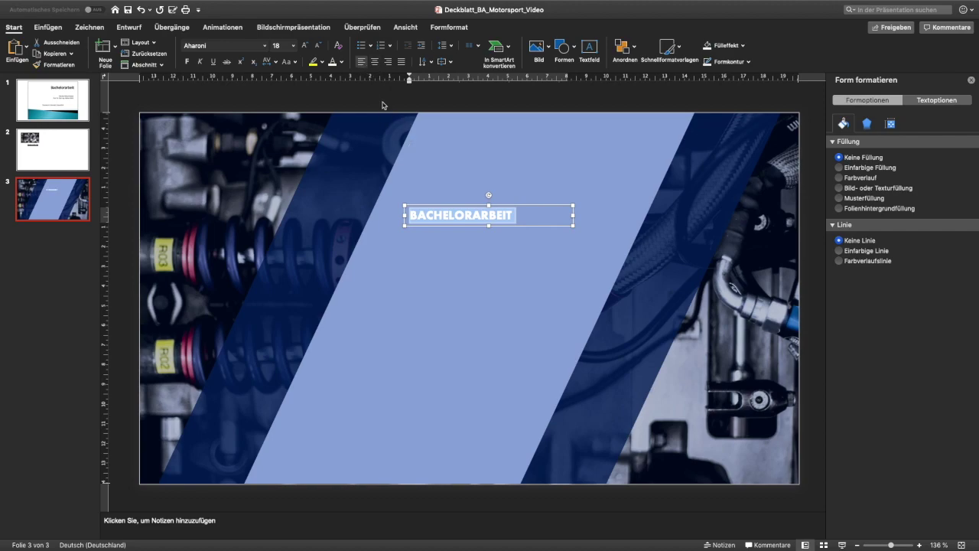
left_click(374, 62)
left_click_drag(404, 215, 374, 214)
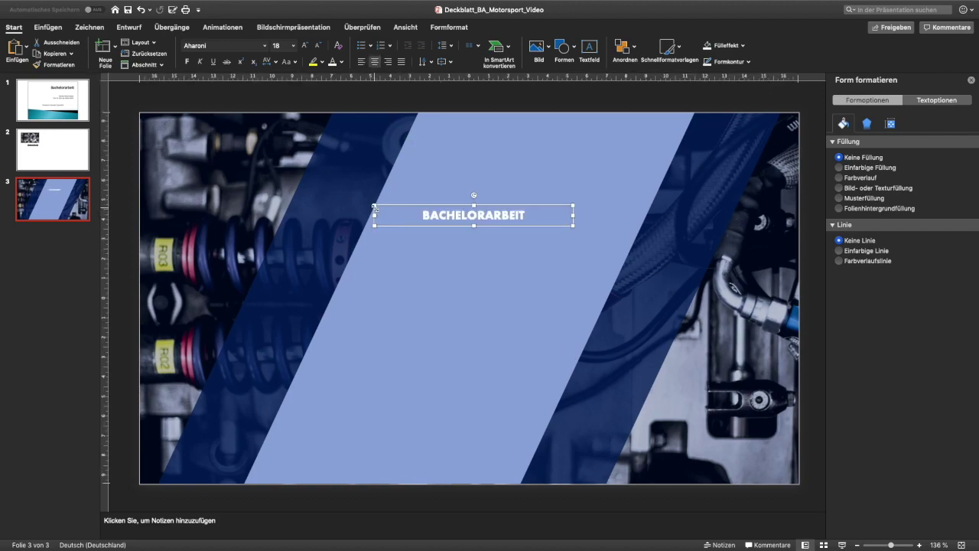
left_click_drag(574, 215, 641, 215)
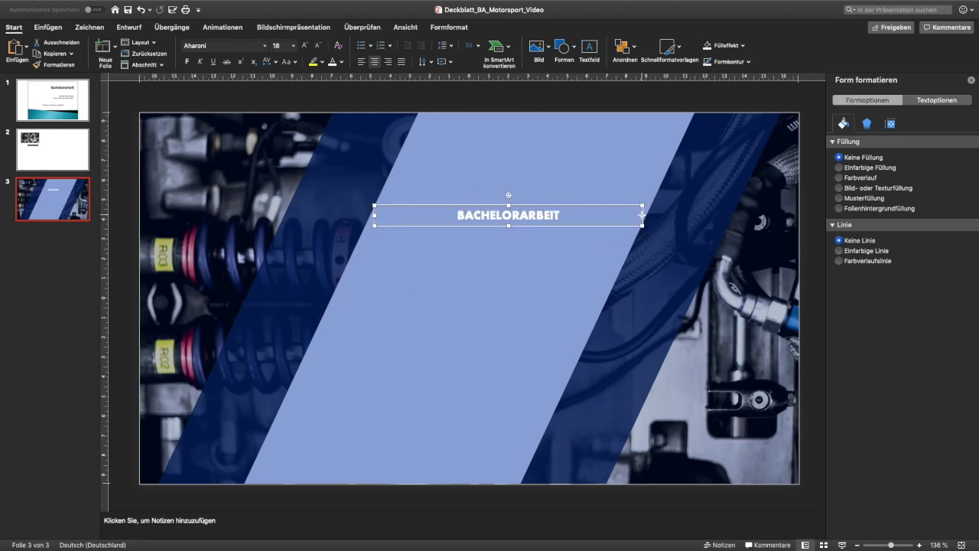
Set the title to 40 pt and trim its box to about 13.2 cm wide
double_click(508, 214)
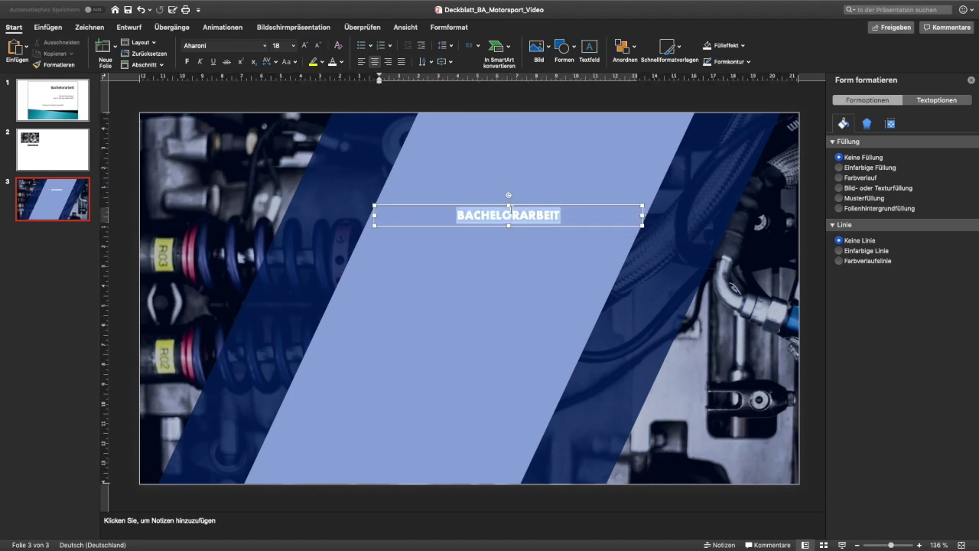
left_click(282, 46)
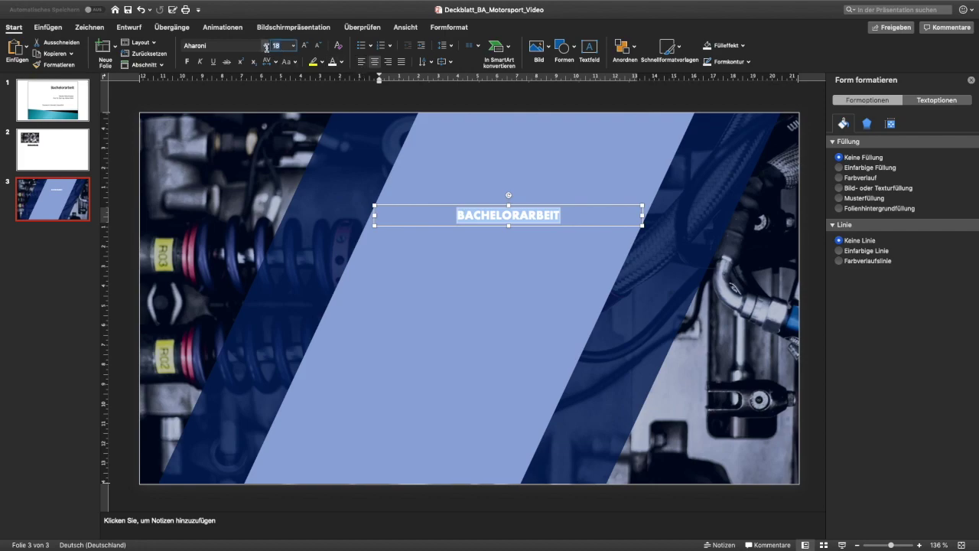
type("0")
key("Return")
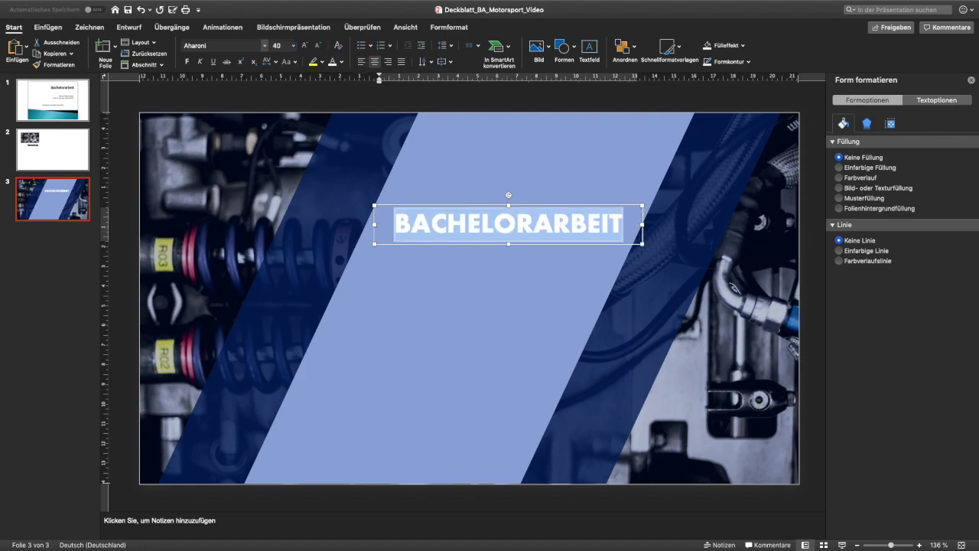
left_click(637, 225)
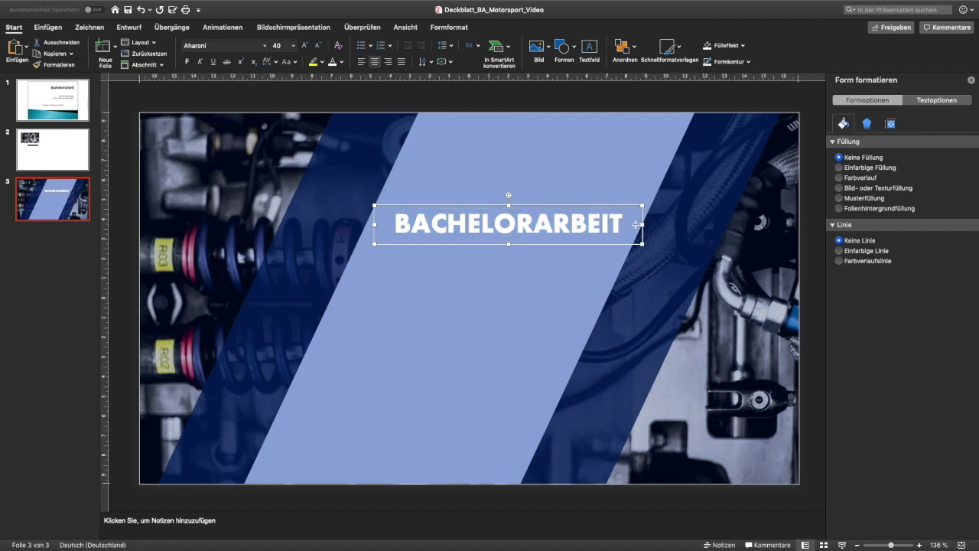
left_click_drag(636, 224, 633, 226)
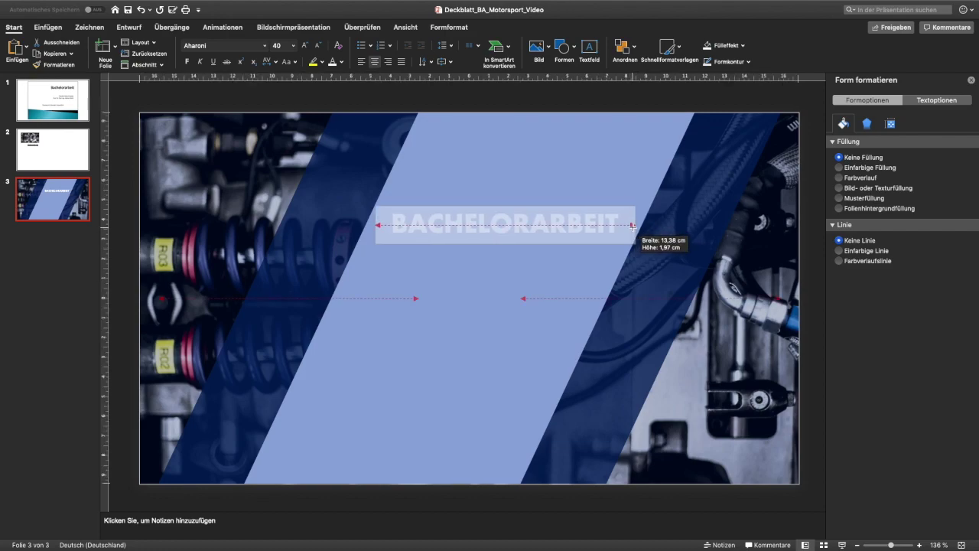
left_click_drag(632, 226, 632, 226)
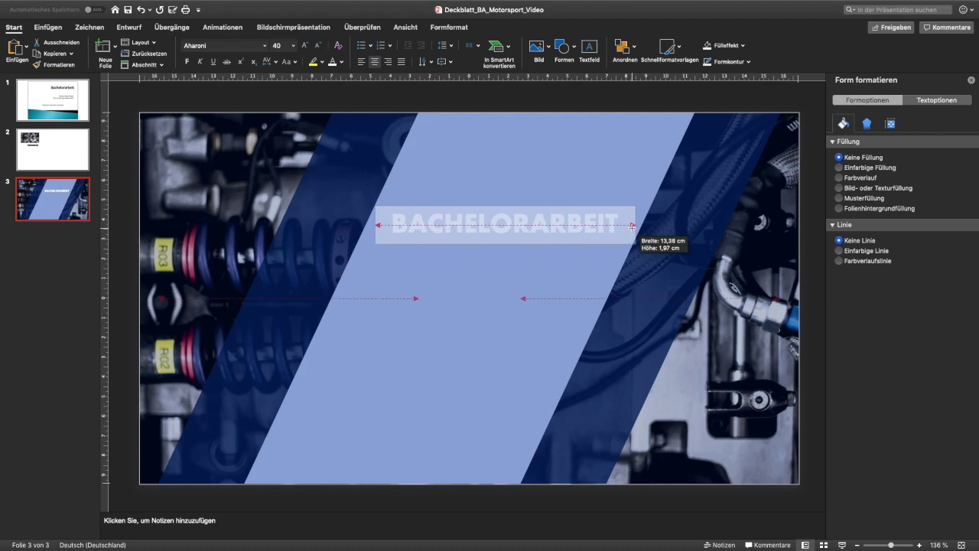
left_click_drag(633, 226, 635, 226)
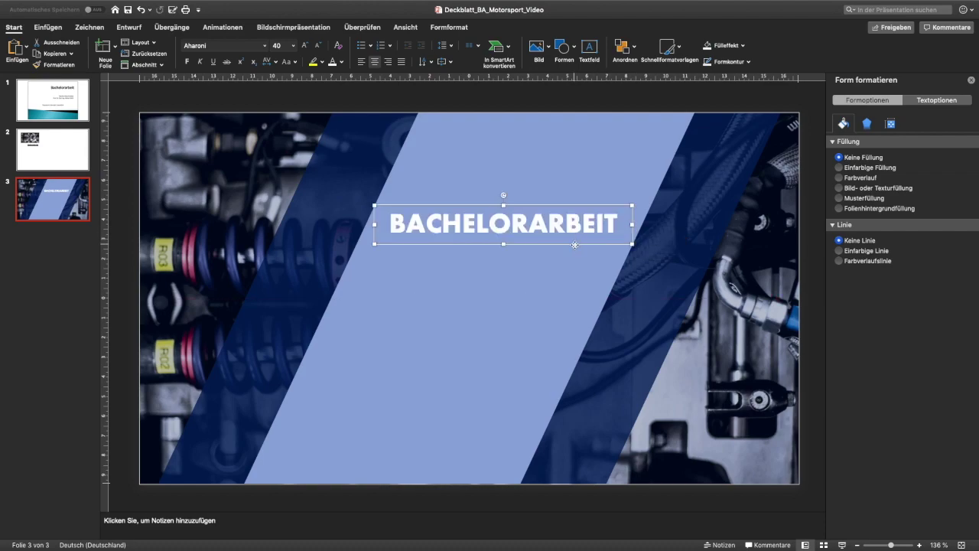
left_click(48, 27)
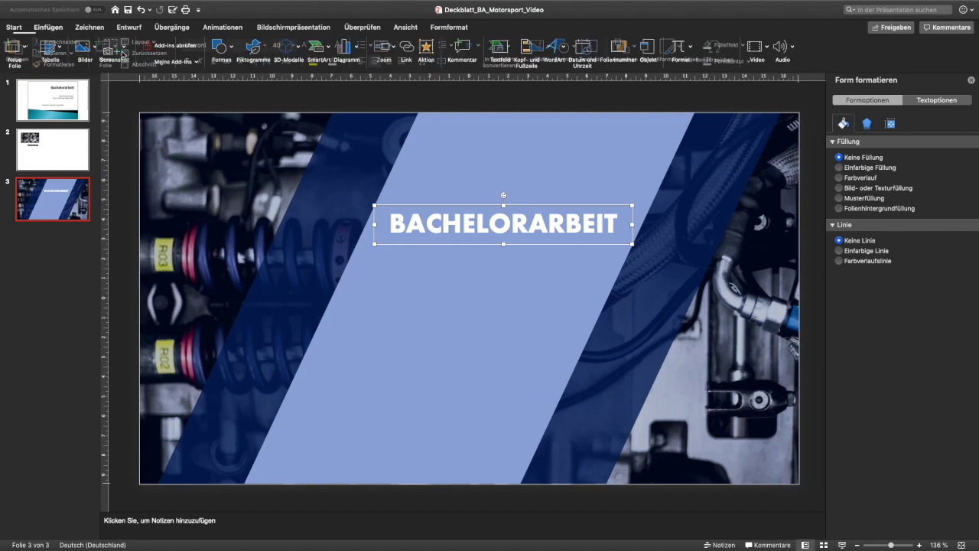
Add a text box under the title reading 'Motorenkonzepte im Motorsport', widened to one line and centred
left_click(234, 50)
left_click(273, 78)
left_click_drag(363, 260, 464, 290)
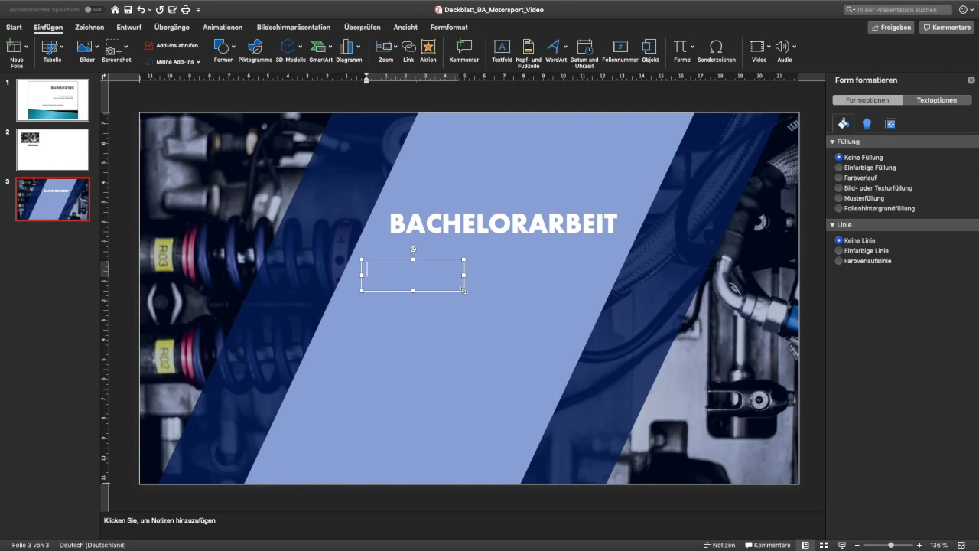
type("Motoren")
type("konzepte")
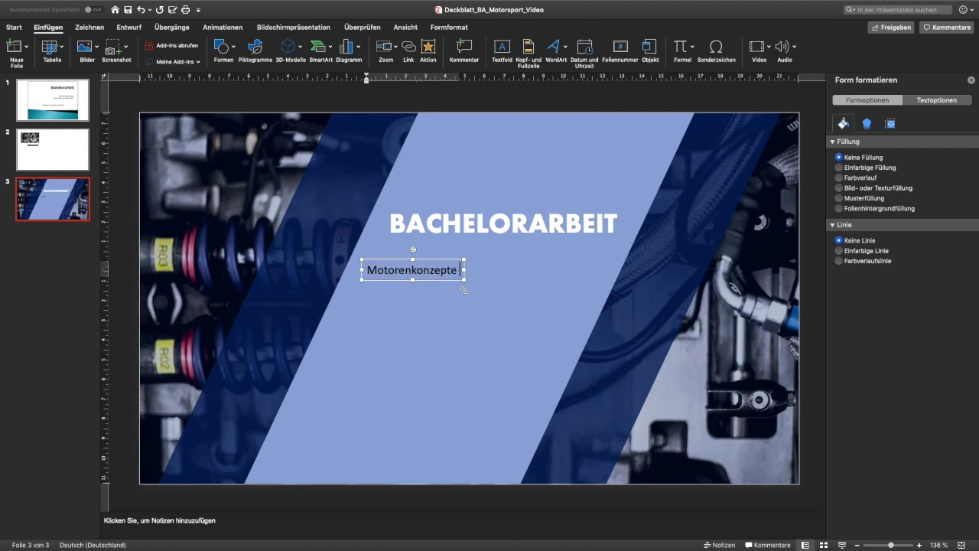
key("Return")
type("im Moro")
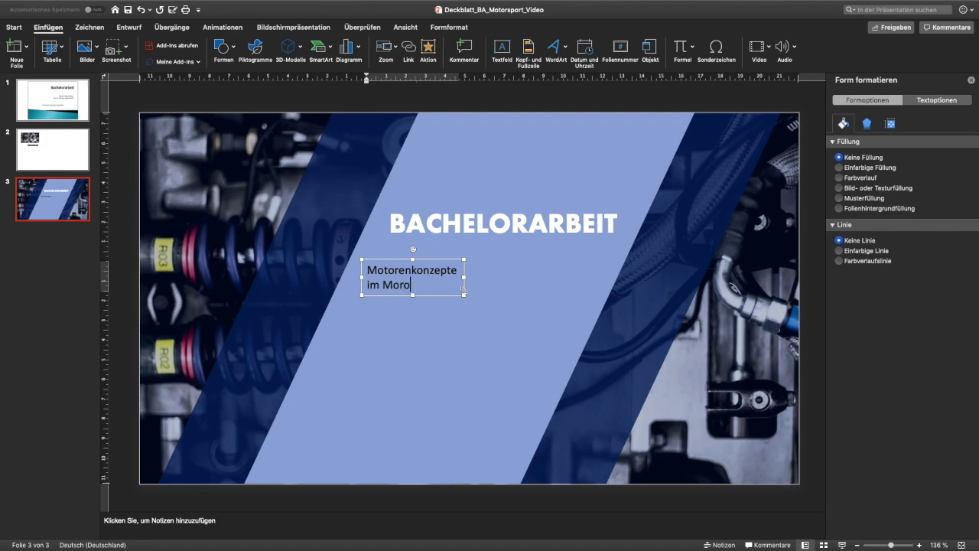
key("BackSpace")
key("BackSpace")
type("torsport")
left_click_drag(466, 277, 610, 278)
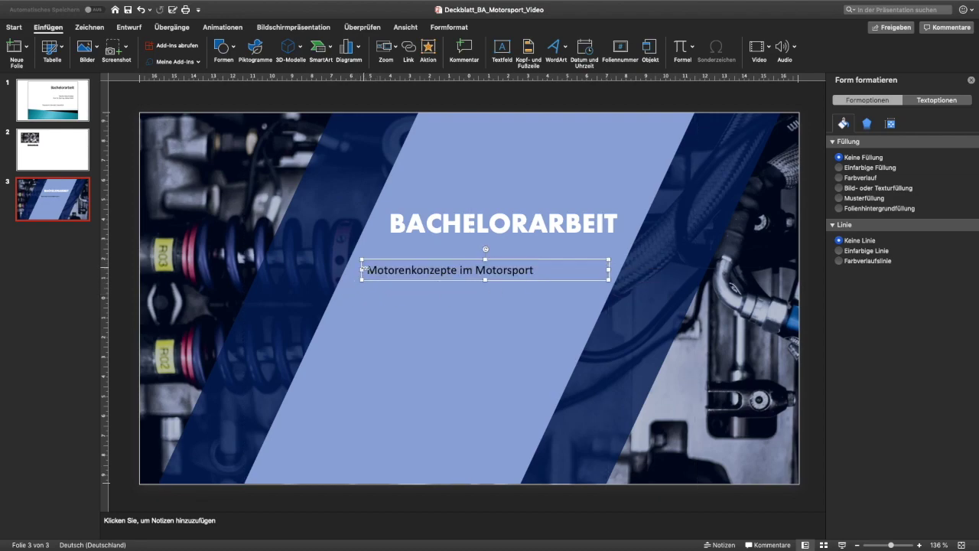
triple_click(433, 268)
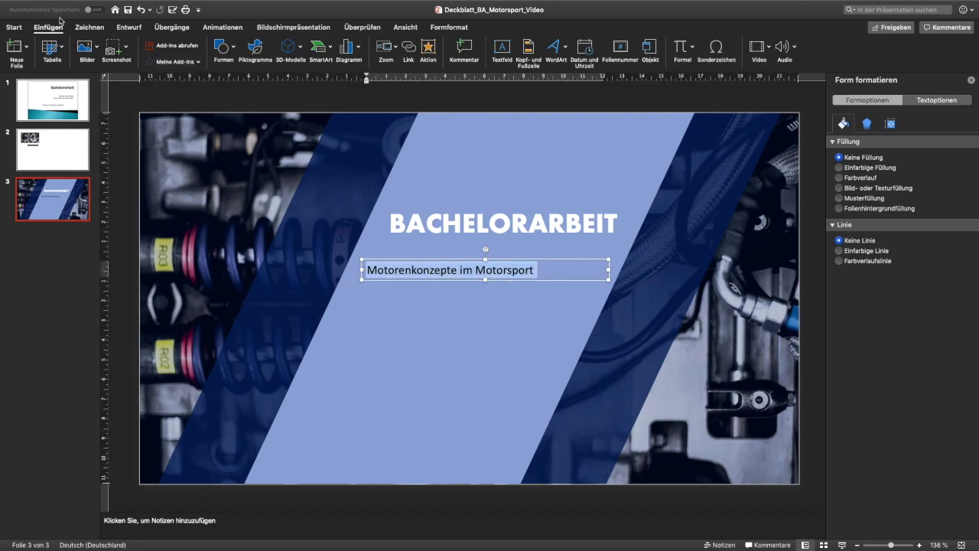
left_click(374, 61)
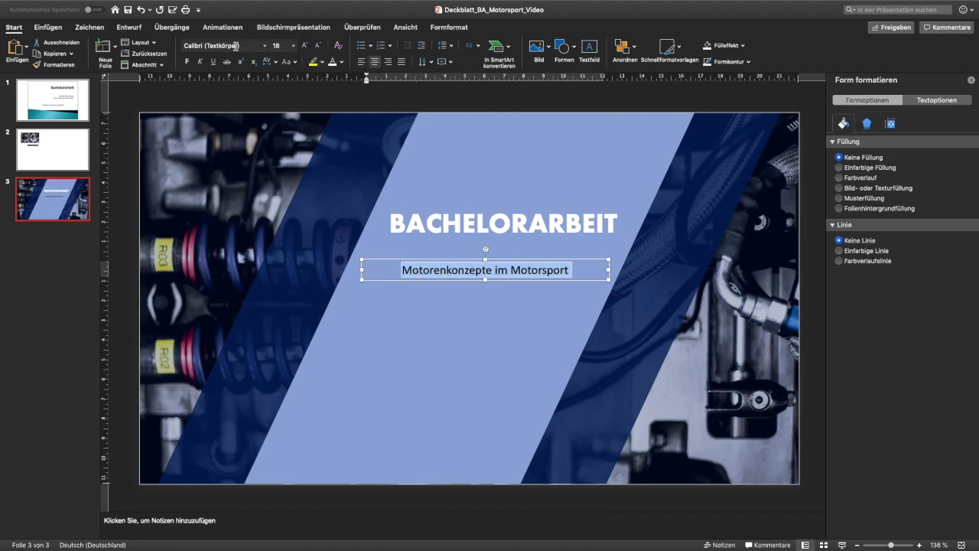
Set the subtitle font to Gill Sans Nova and move it up just beneath the title
left_click(265, 46)
mouse_move(237, 142)
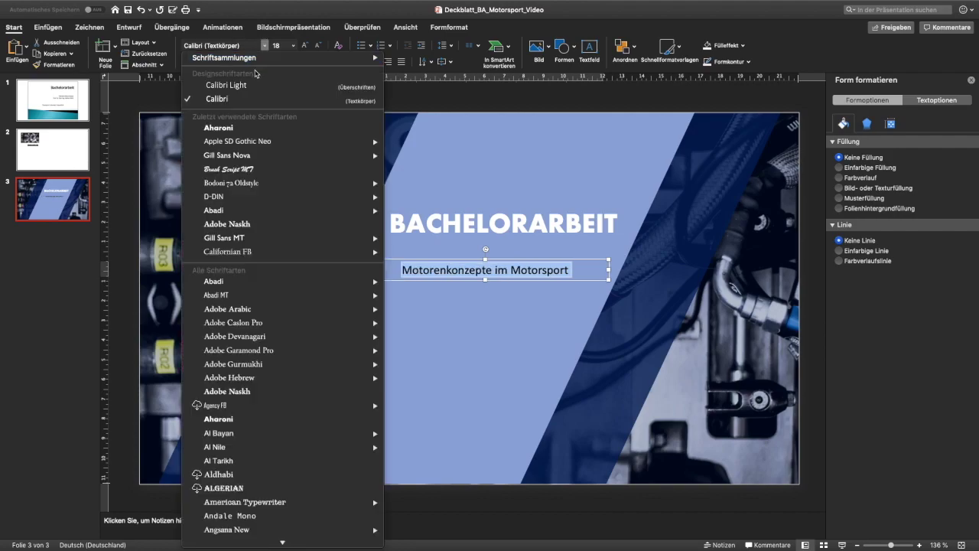
left_click(251, 156)
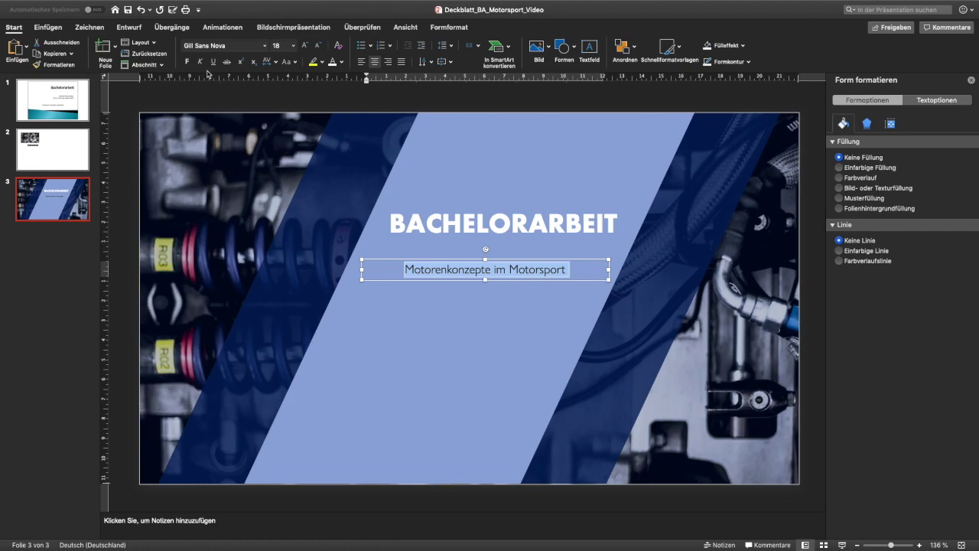
left_click_drag(525, 259, 532, 244)
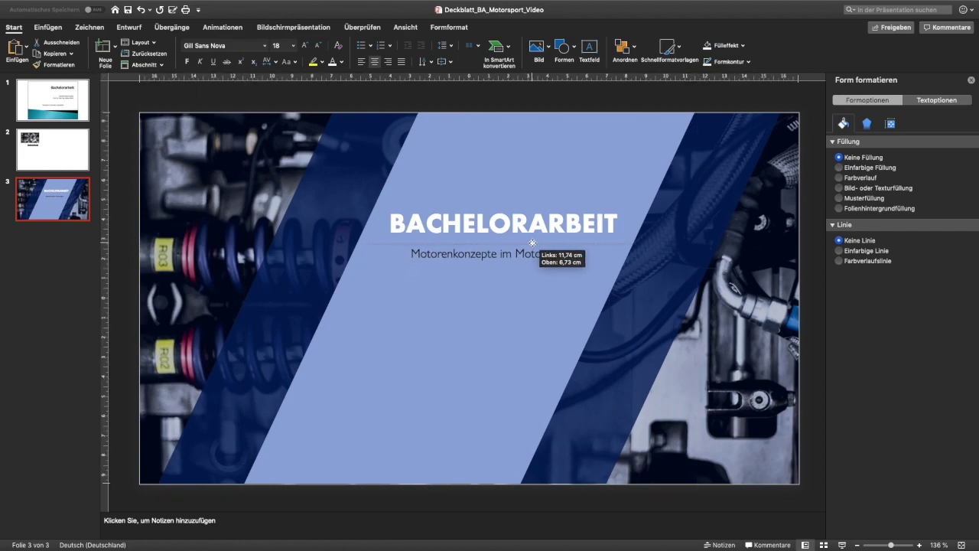
left_click(529, 236)
left_click(530, 250)
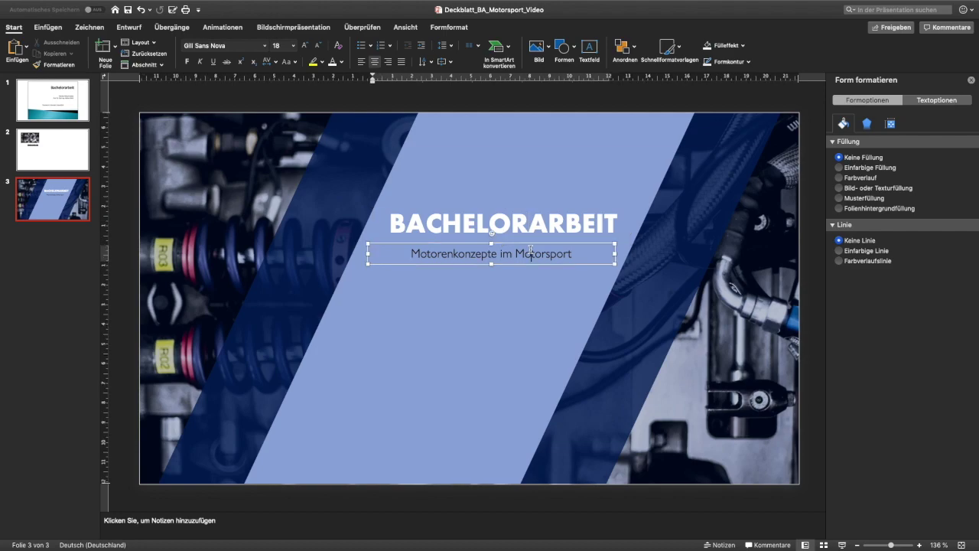
Centre the title and subtitle horizontally on each other and make the subtitle white
left_click(527, 224)
left_click(528, 253, "shift")
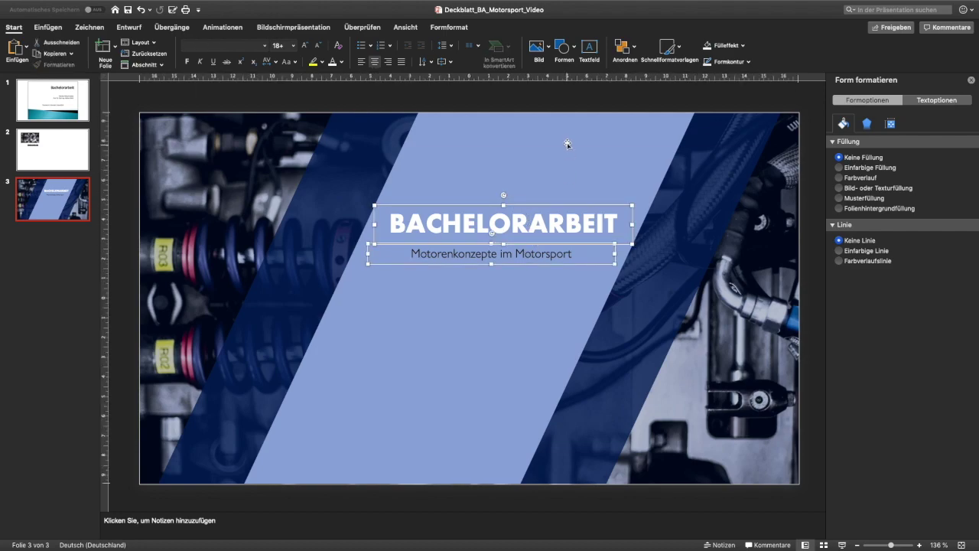
left_click(637, 49)
mouse_move(652, 228)
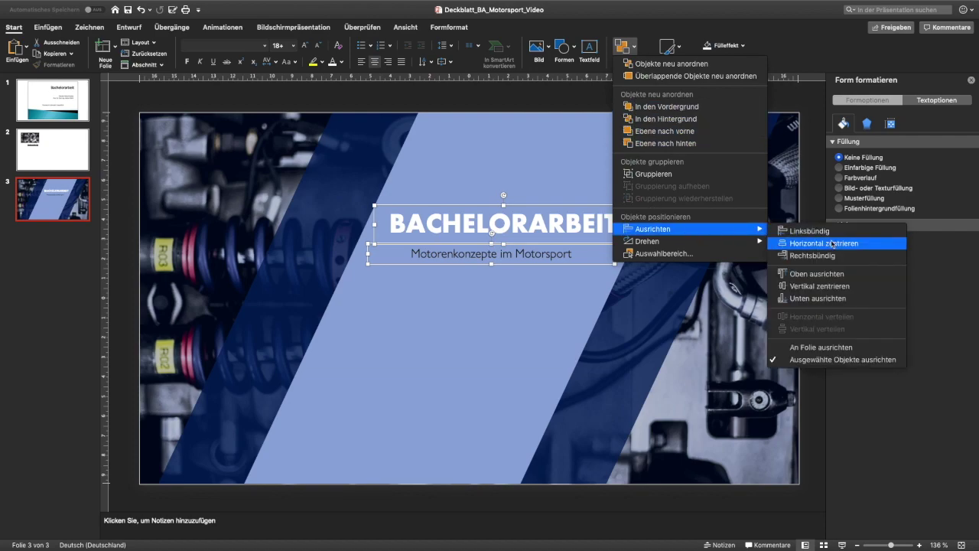
left_click(807, 245)
key("Right")
key("Right")
key("Right")
key("Right")
key("Right")
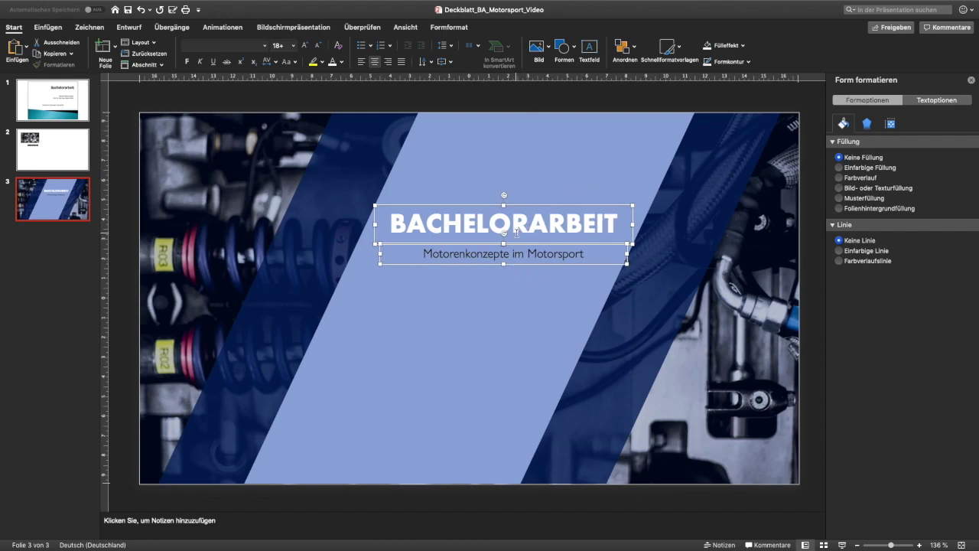
left_click(332, 62)
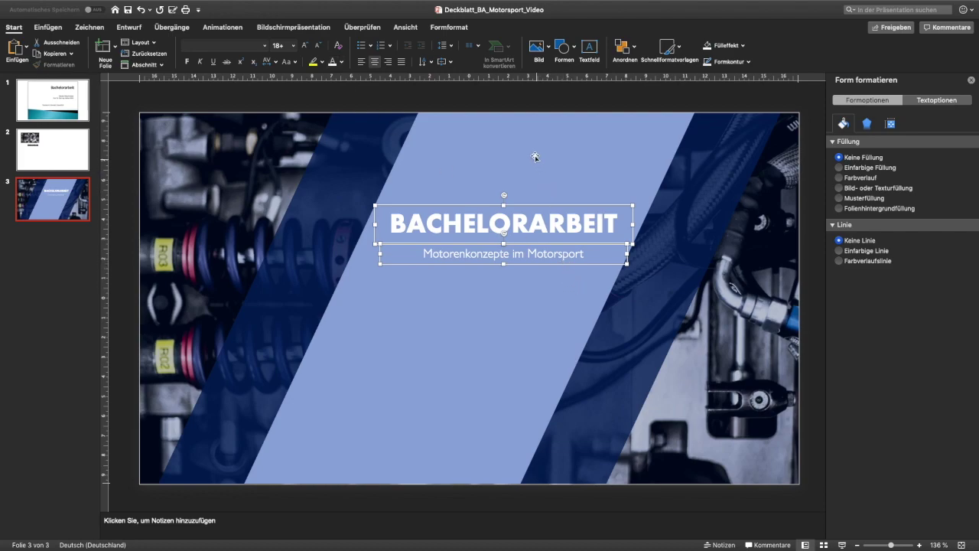
left_click(520, 105)
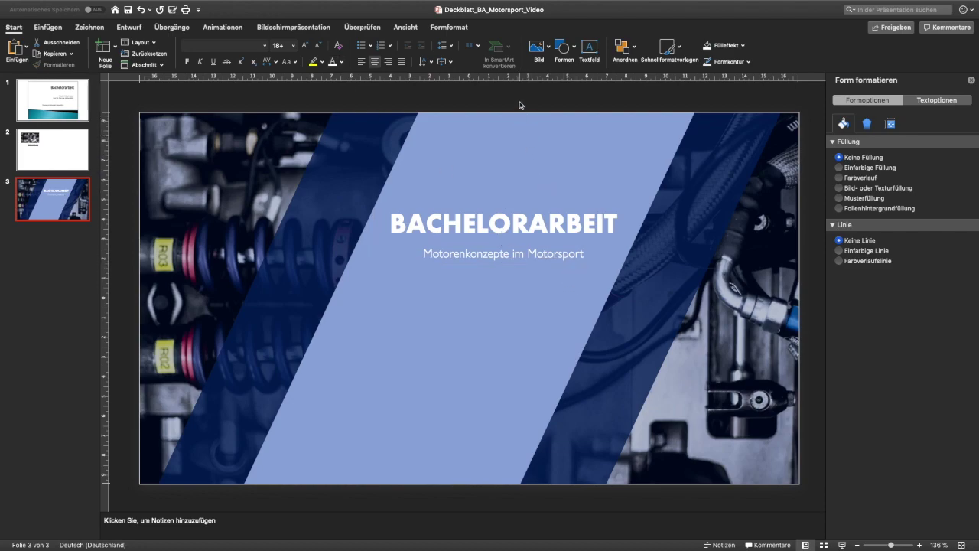
Duplicate the subtitle lower on the band, paste in the faculty and supervisor lines, and widen it
left_click(524, 265)
left_click(525, 264)
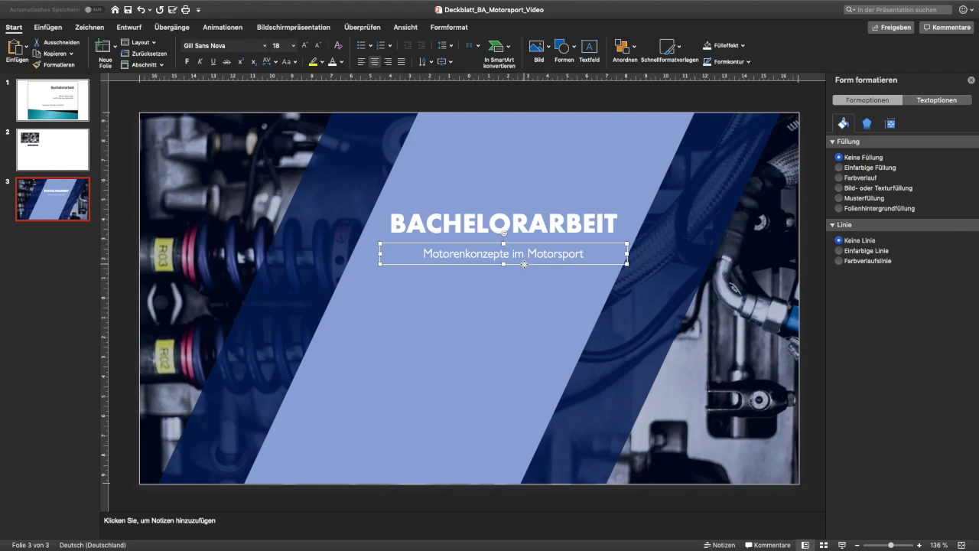
left_click_drag(525, 268, 467, 332)
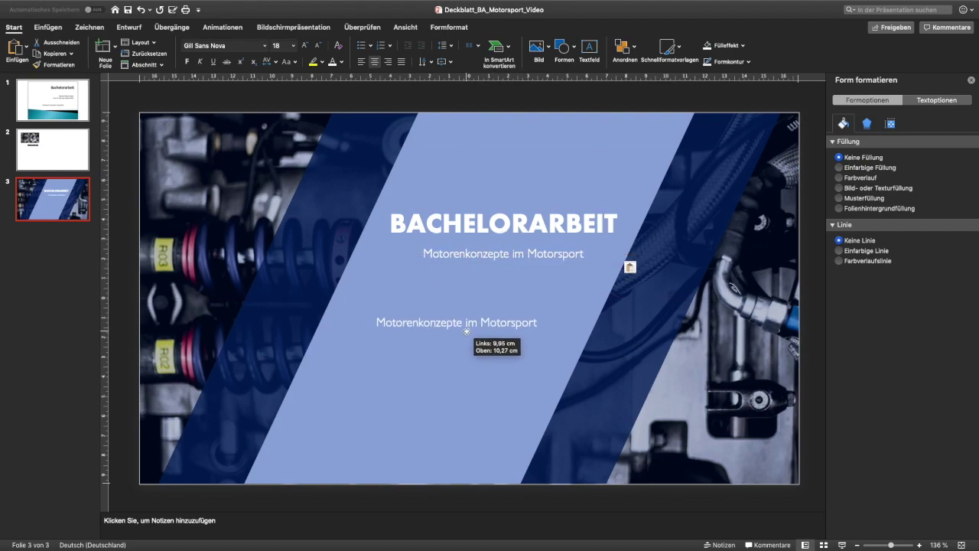
double_click(471, 323)
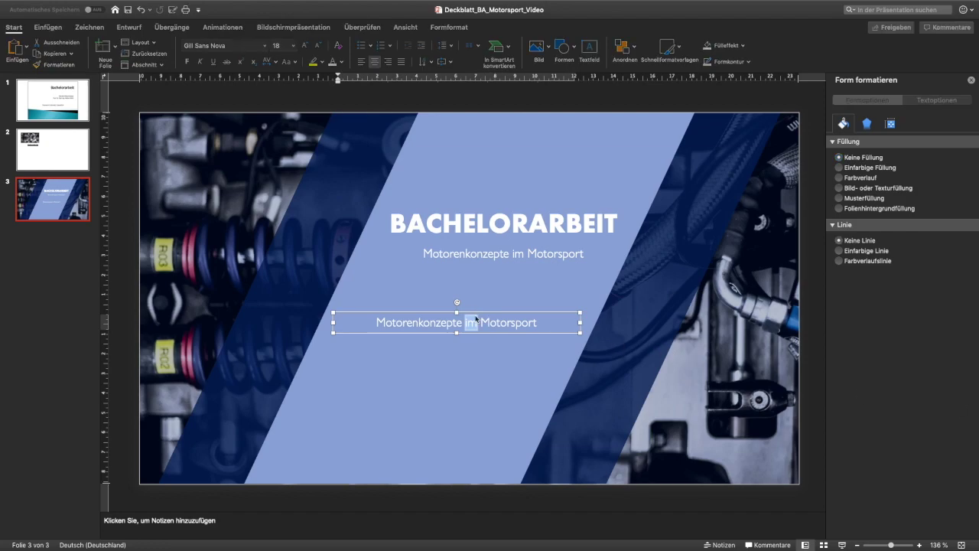
left_click(443, 325)
double_click(440, 322)
key("super+a")
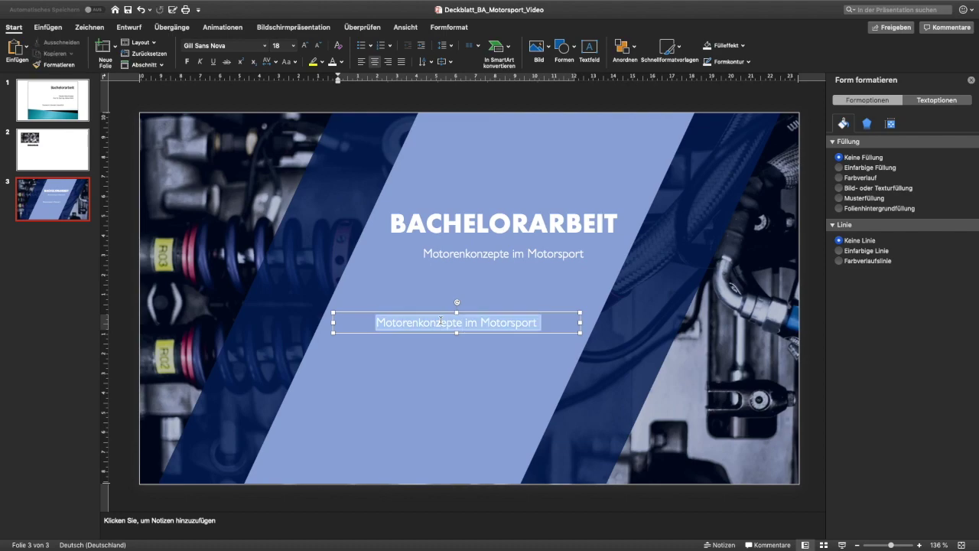
key("super+v")
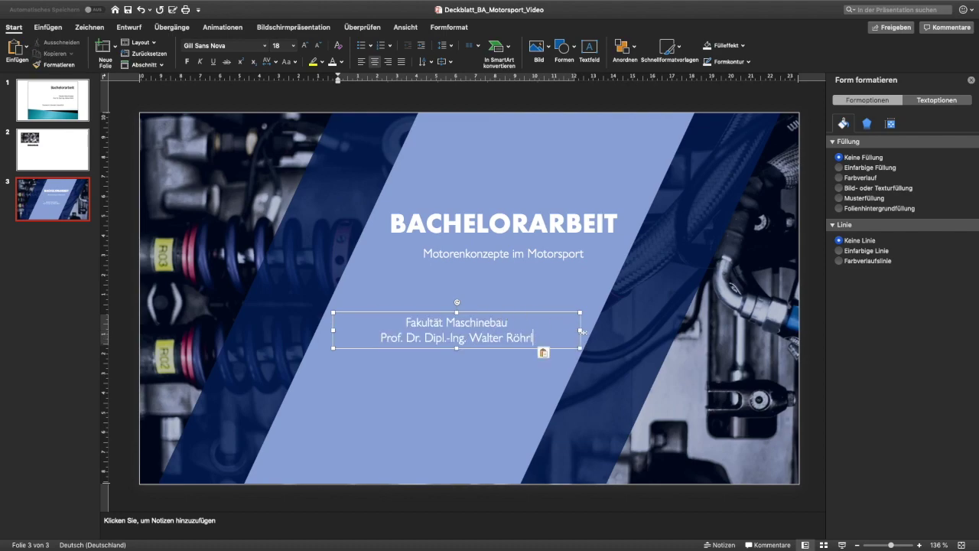
left_click_drag(581, 329, 586, 330)
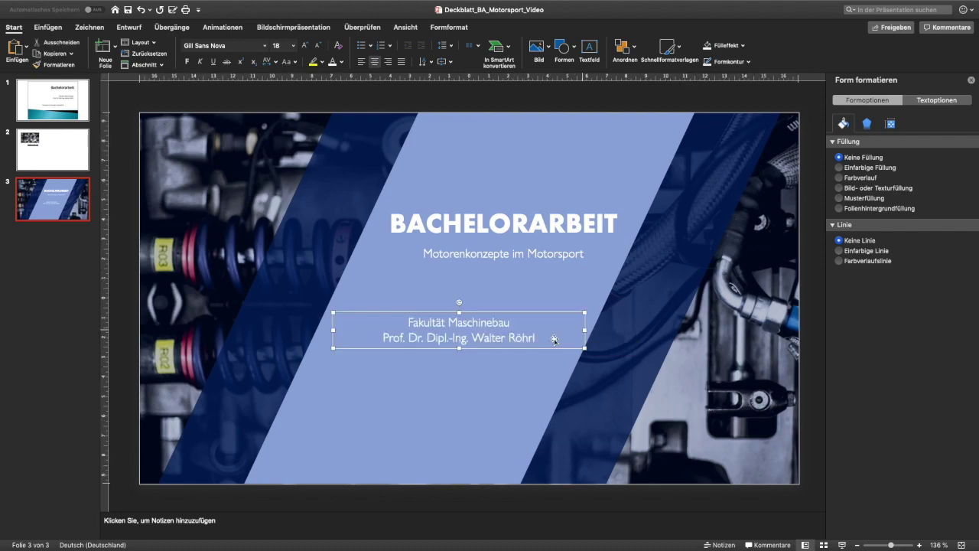
left_click_drag(335, 330, 324, 330)
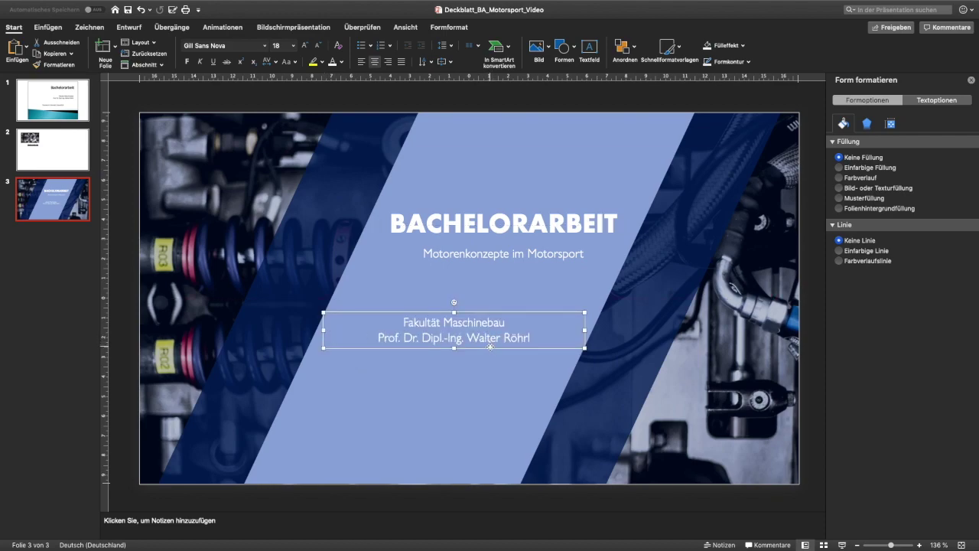
Copy that box near the slide bottom and fill it with the author's name and 'Juli 2019'
left_click_drag(492, 350, 426, 463)
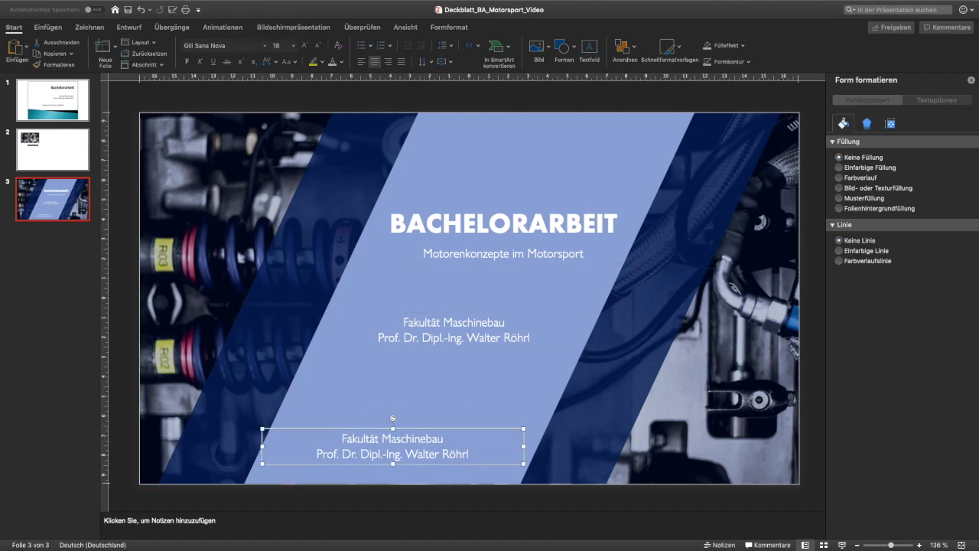
left_click(361, 445)
key("super+a")
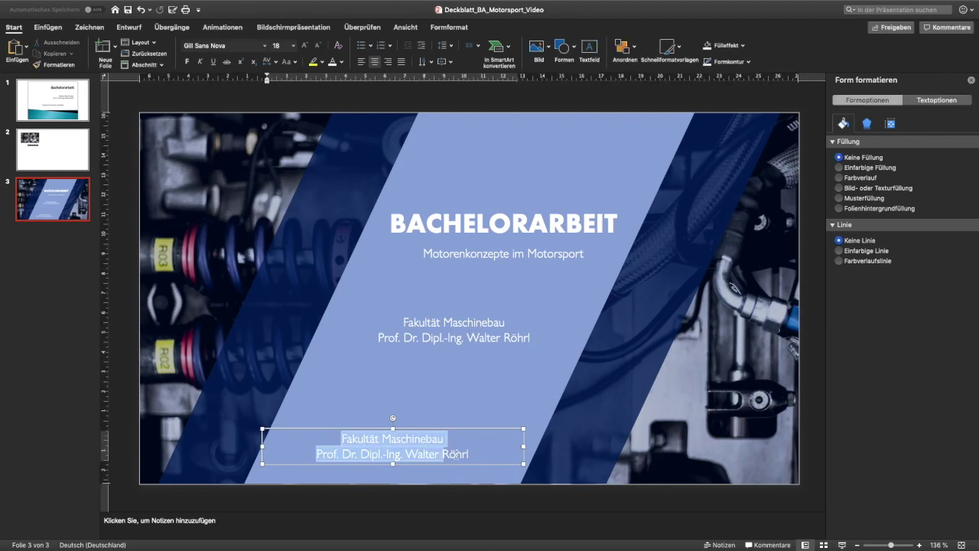
key("super+v")
triple_click(405, 442)
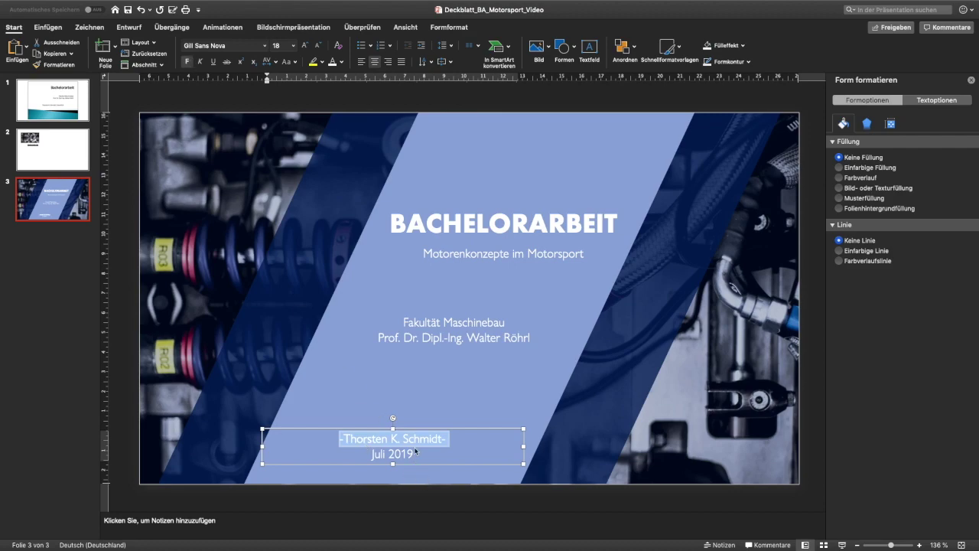
left_click_drag(451, 463, 457, 467)
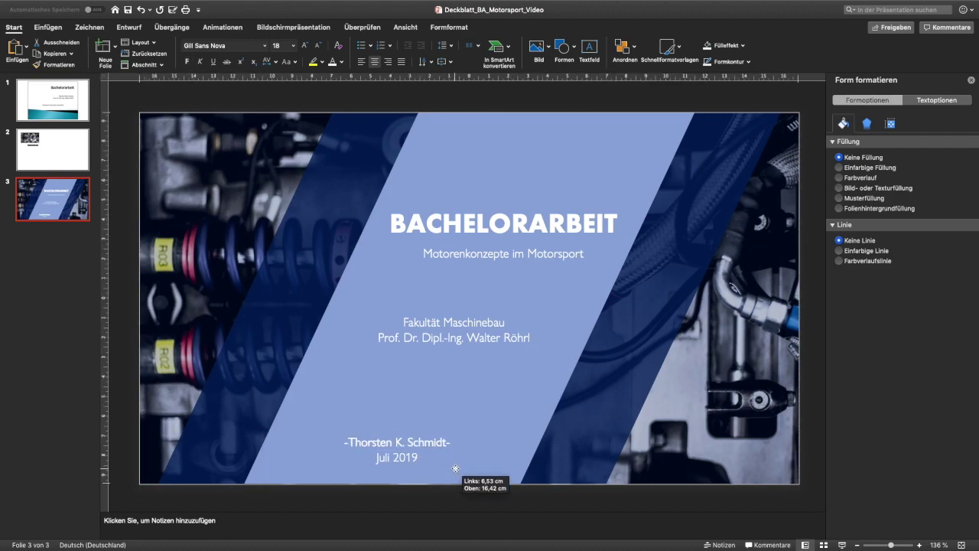
left_click(458, 322)
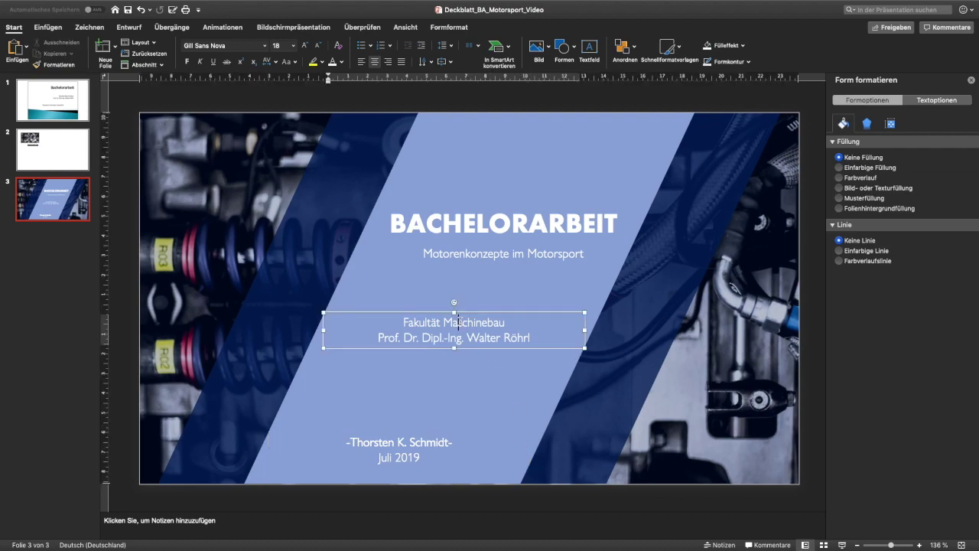
left_click(459, 98)
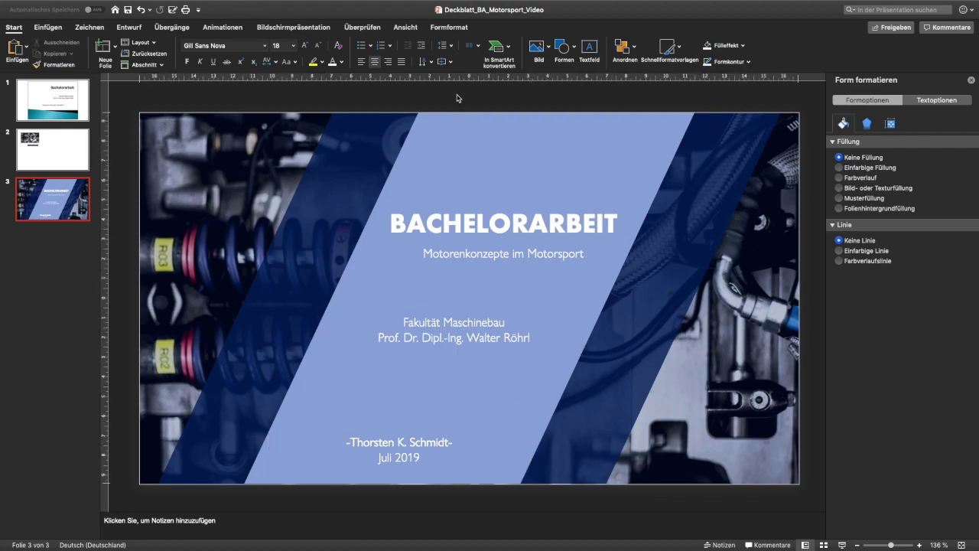
Draw a horizontal straight line beneath the subtitle
left_click(49, 29)
left_click(222, 47)
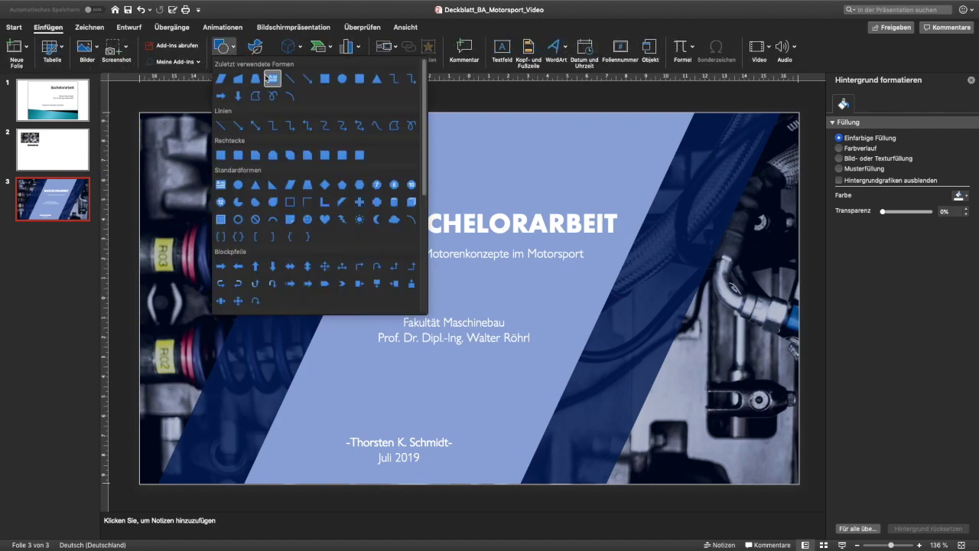
left_click(285, 79)
left_click_drag(363, 280, 599, 279)
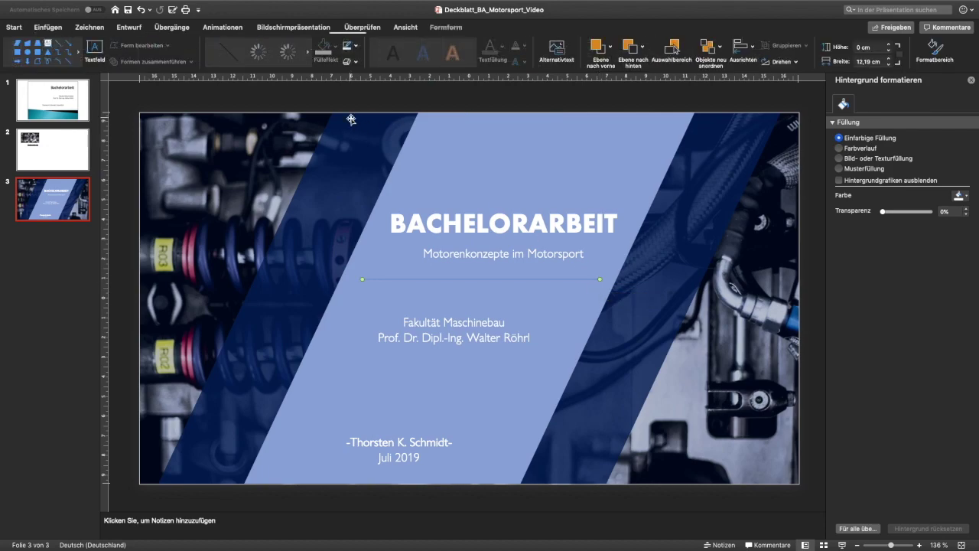
Make the line dark blue, 4½ pt thick and 70% transparent, with a shadow
left_click(361, 48)
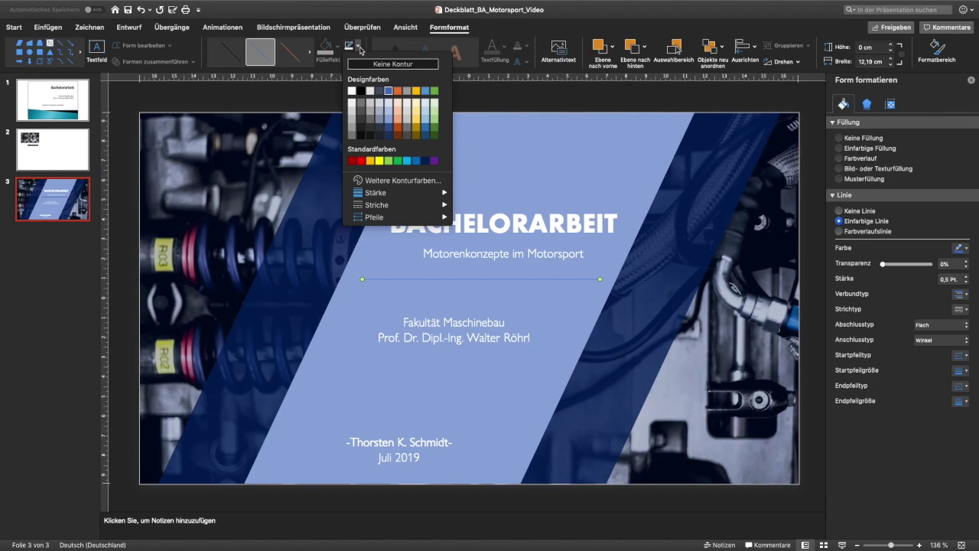
left_click(425, 160)
left_click(358, 46)
mouse_move(376, 192)
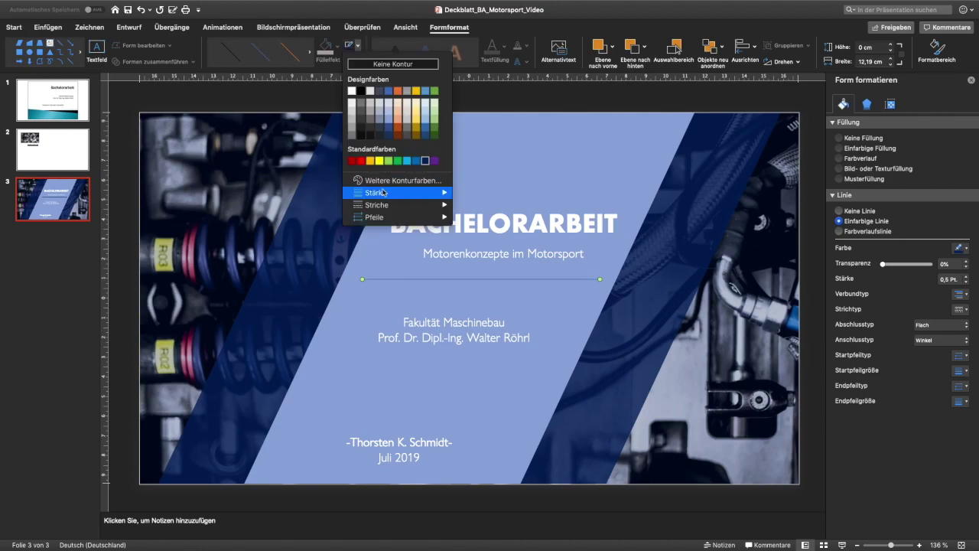
left_click(508, 280)
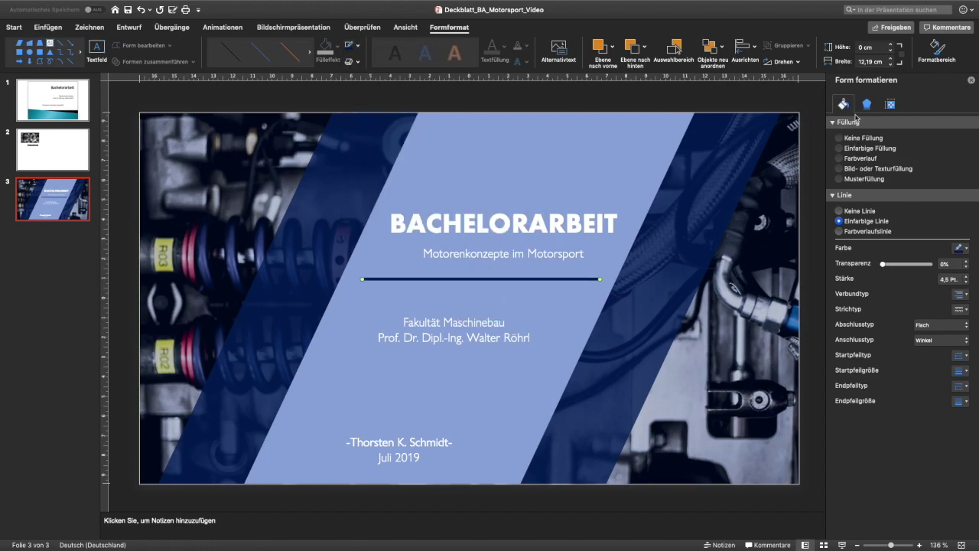
left_click(949, 263)
type("20")
key("Return")
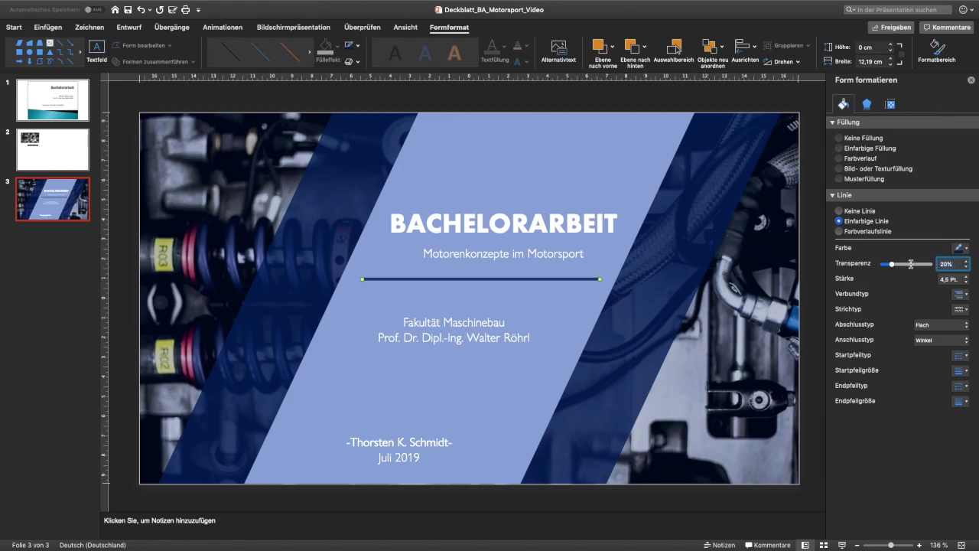
type("7")
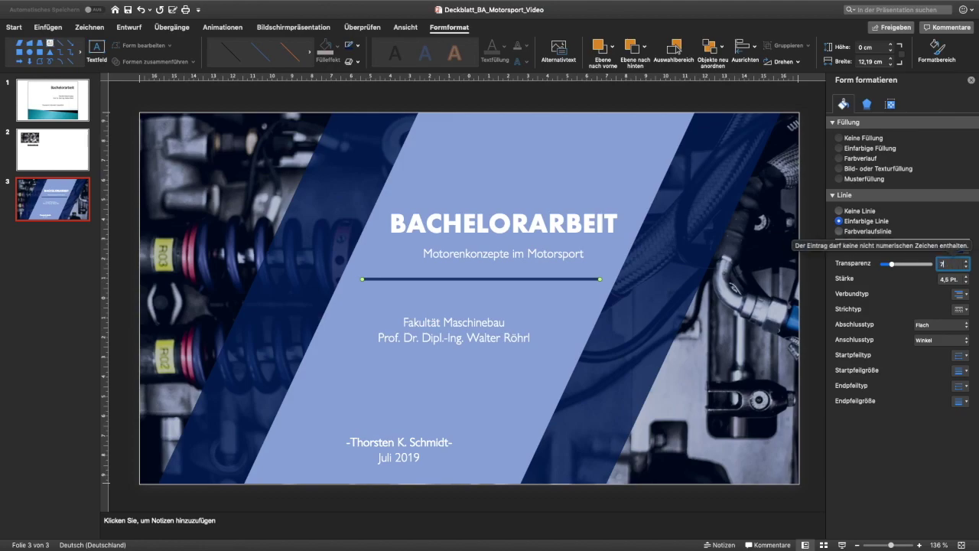
type("0")
key("Return")
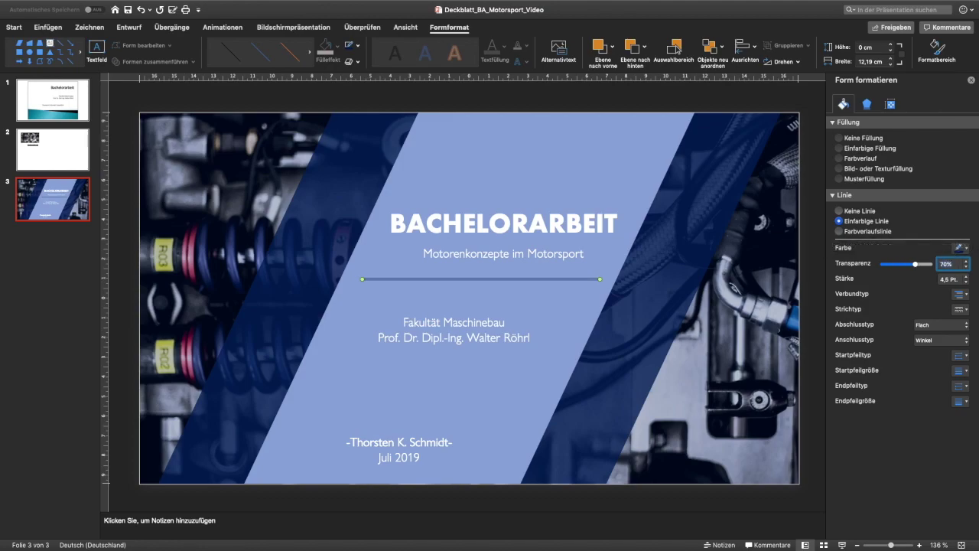
left_click(352, 62)
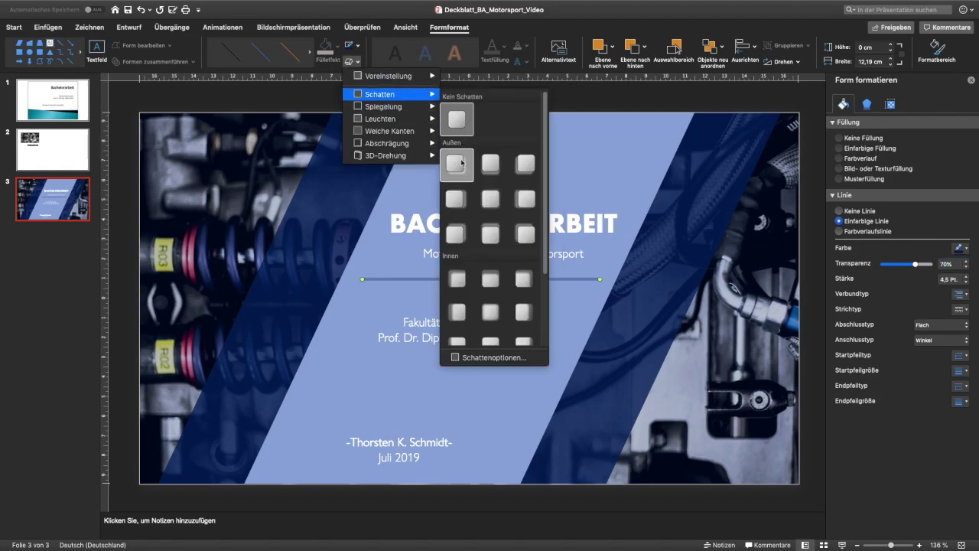
left_click(457, 191)
Move the faculty text block up so it sits centred just below the line
left_click(508, 253)
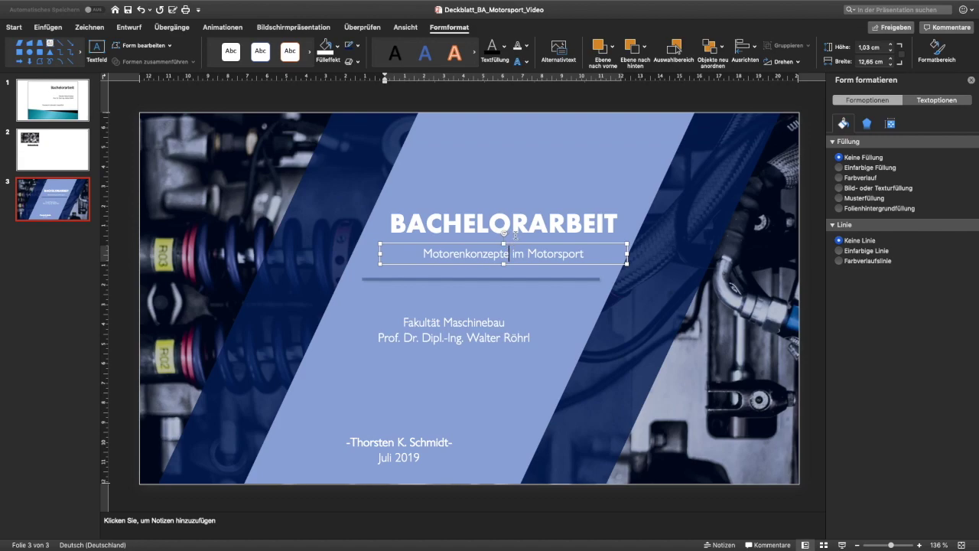
left_click(480, 338)
left_click_drag(486, 314, 498, 296)
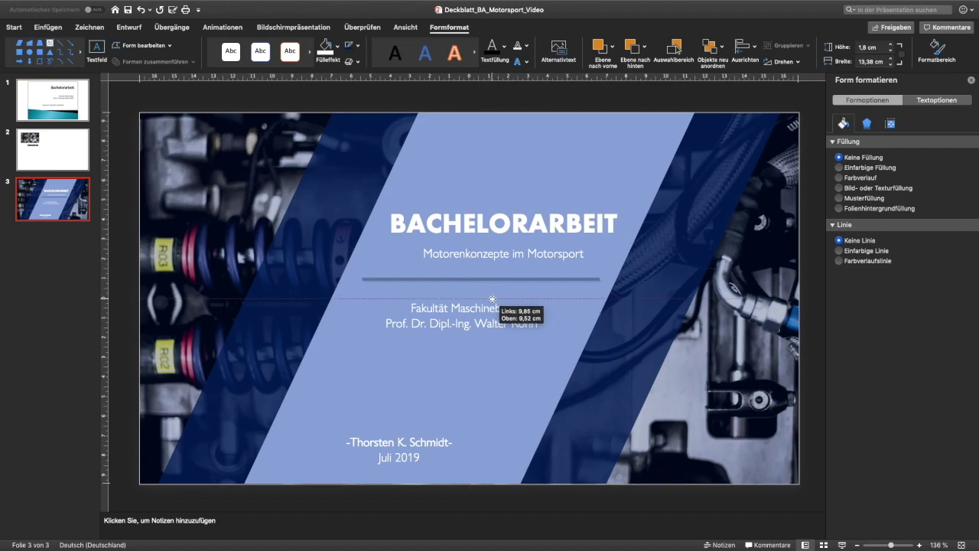
left_click_drag(498, 296, 456, 310)
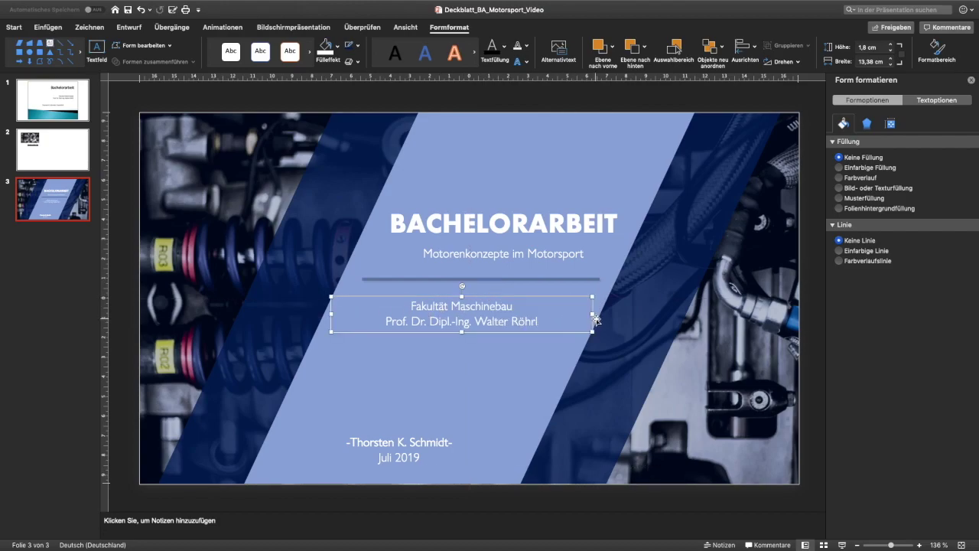
left_click(511, 109)
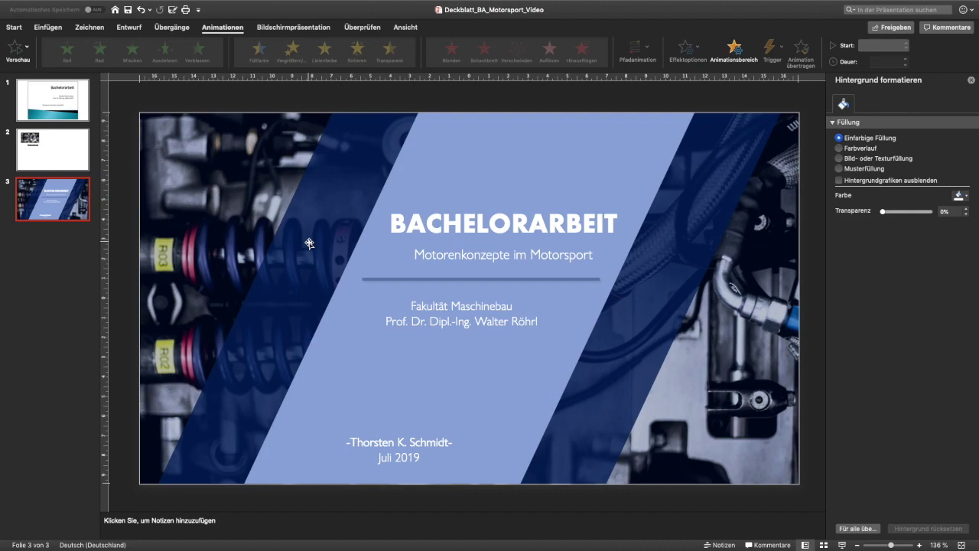
Give both diagonal bands a Wischen entrance, with the right band wiping in Von oben
left_click(309, 243)
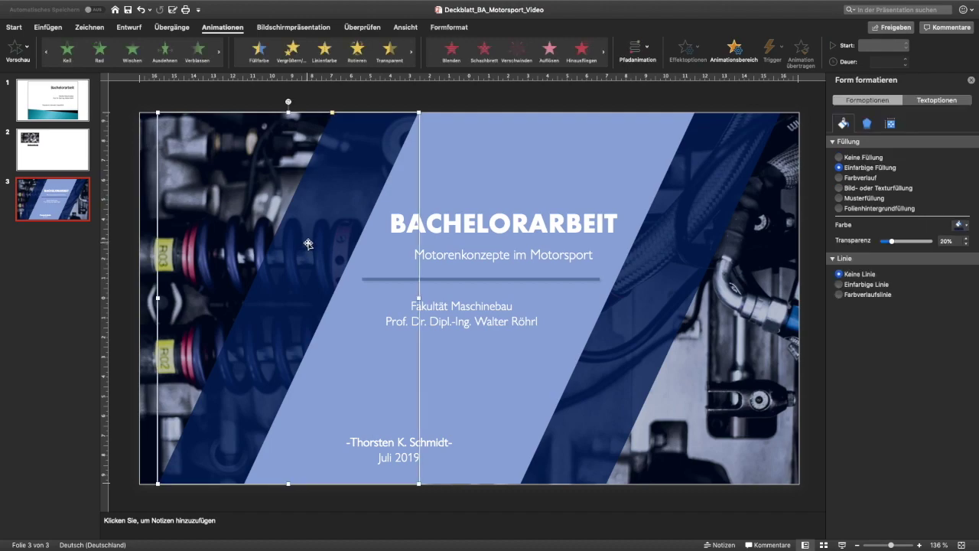
left_click(227, 29)
left_click(213, 29)
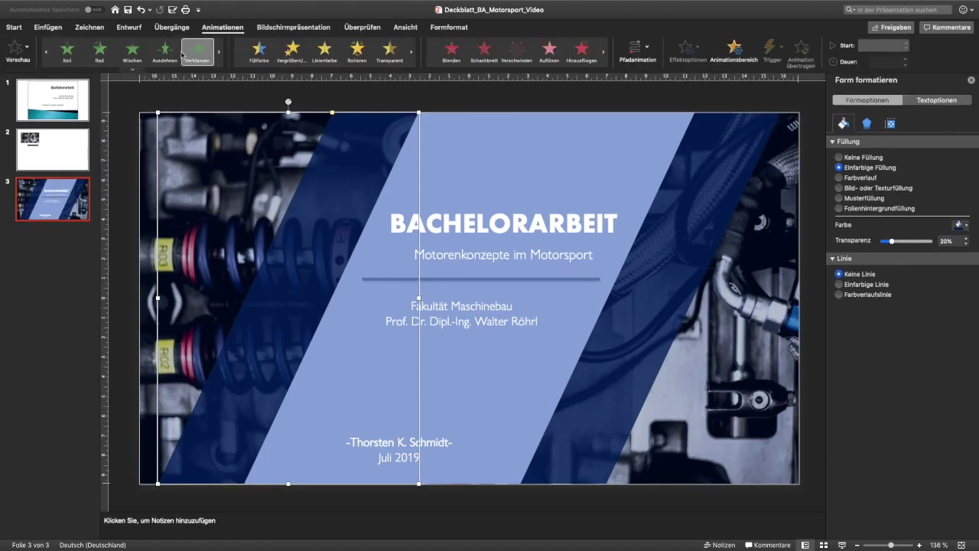
left_click(132, 53)
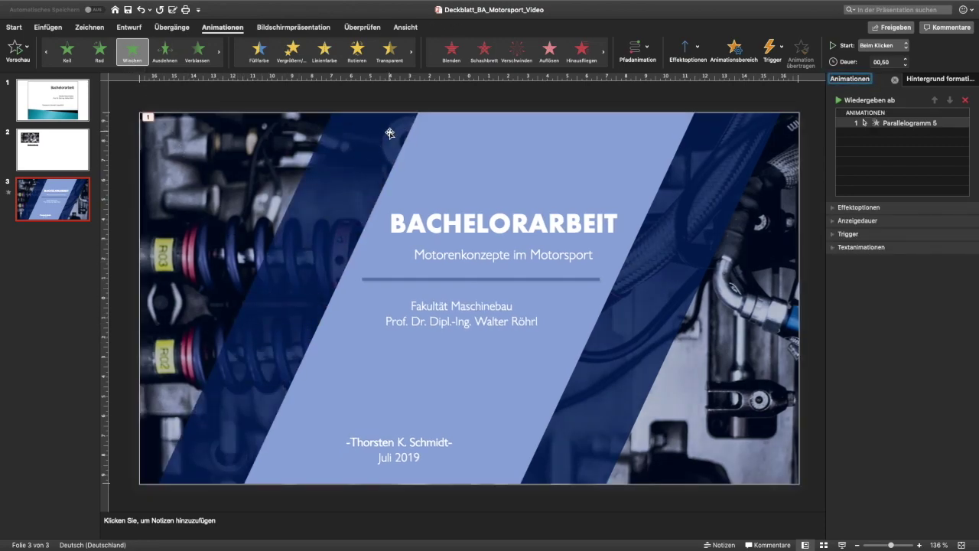
left_click(737, 168)
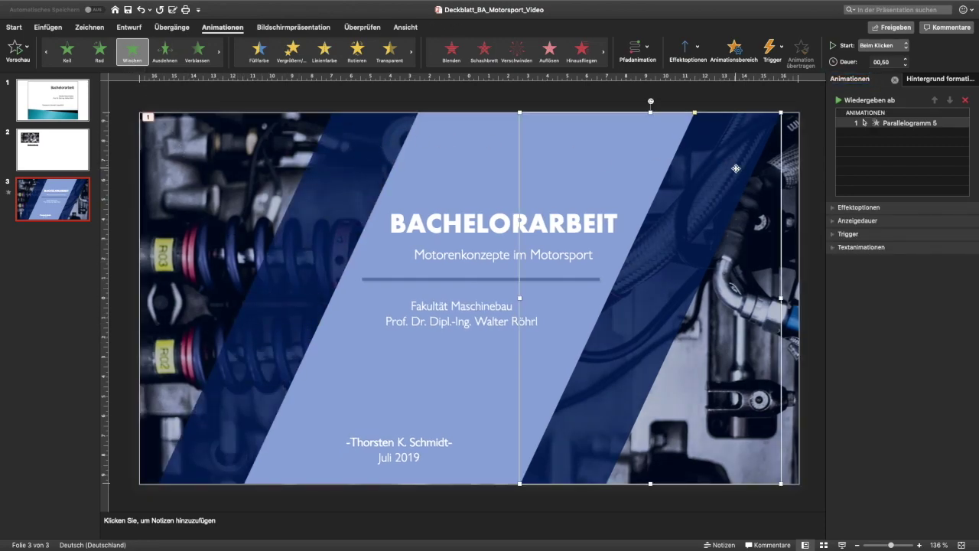
left_click(134, 57)
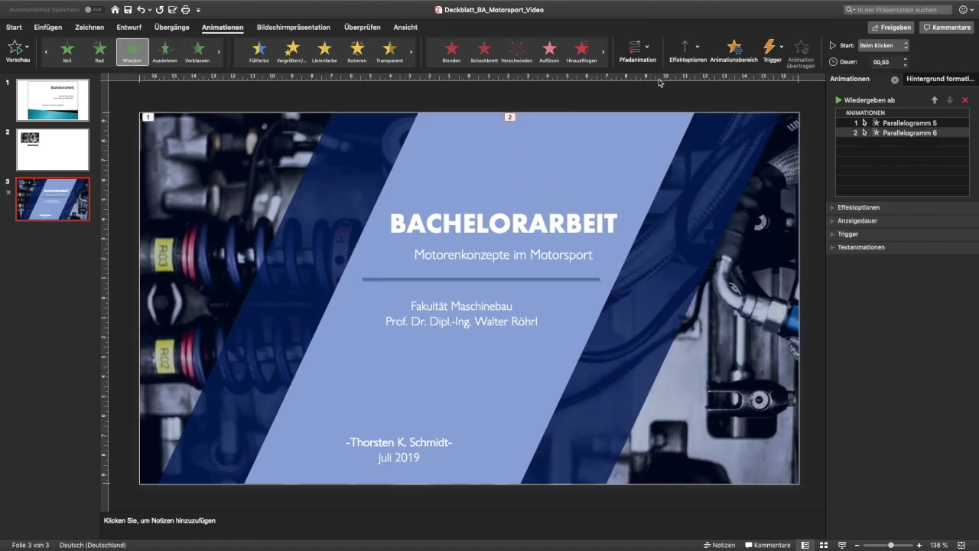
left_click(688, 49)
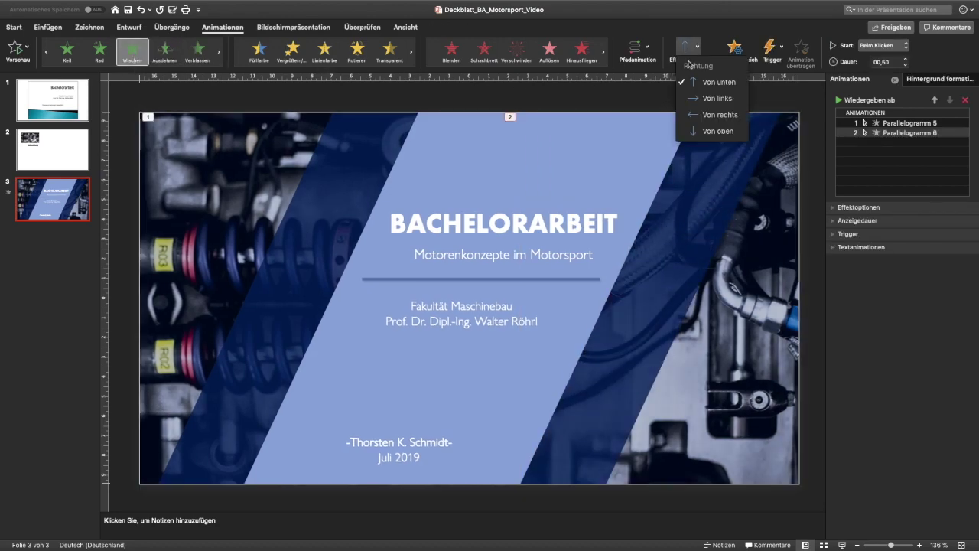
left_click(703, 132)
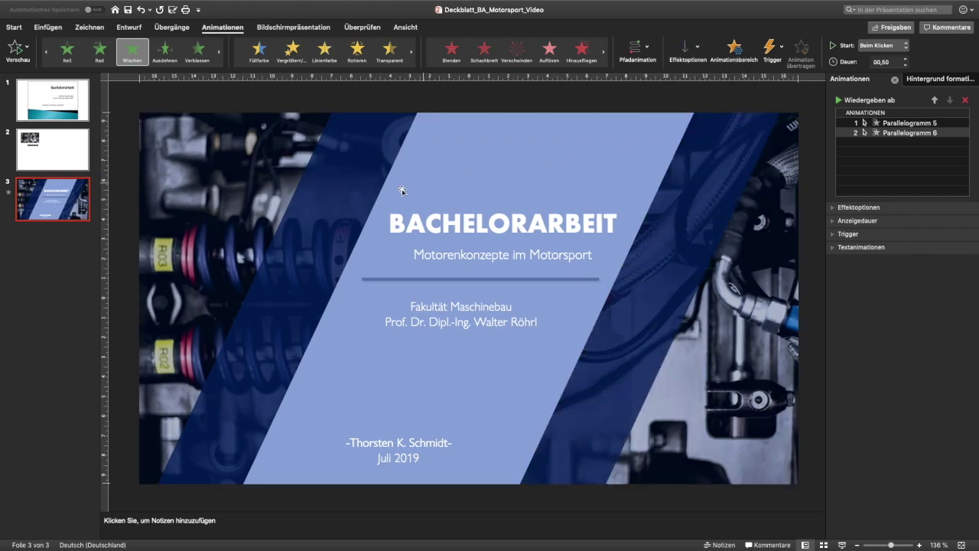
Set the right band's wipe to start Mit vorheriger
left_click(334, 211)
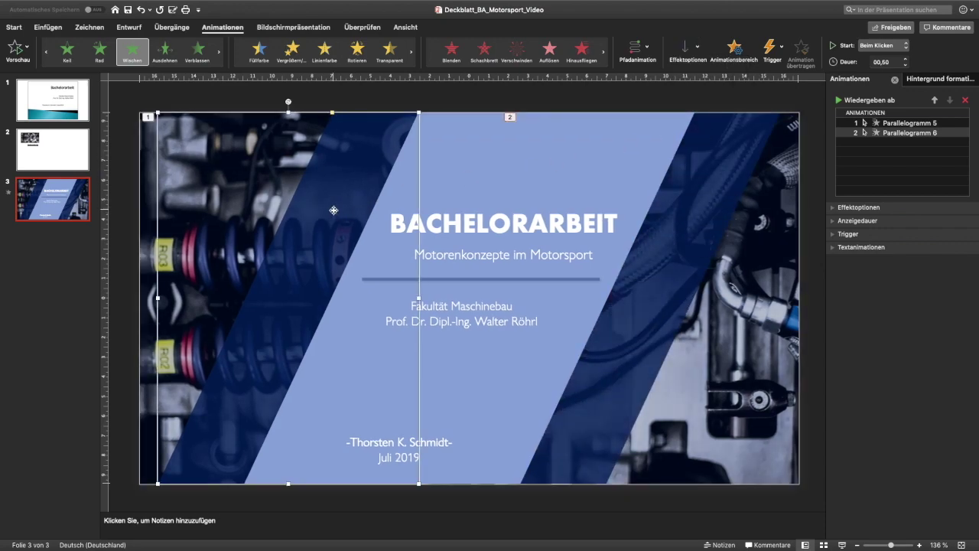
left_click(707, 214, "shift")
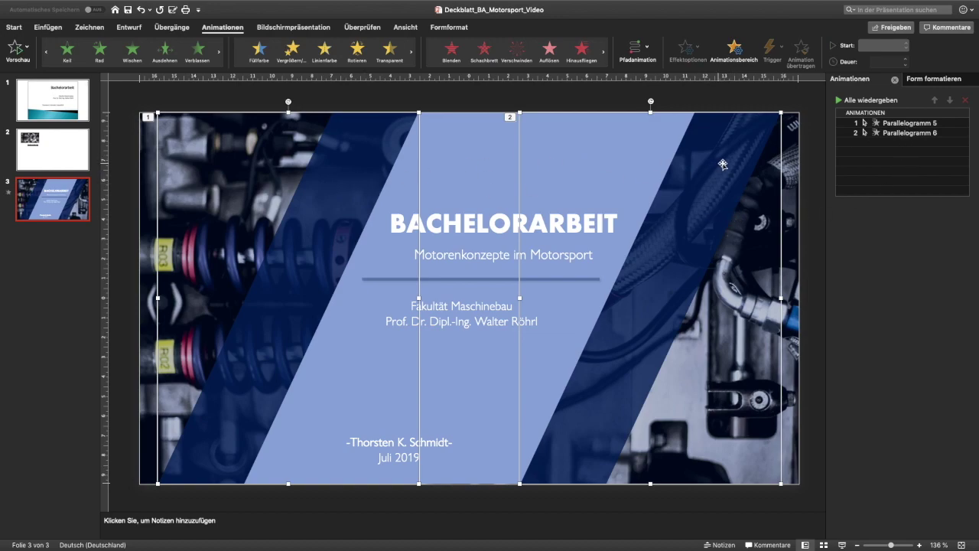
left_click(884, 134)
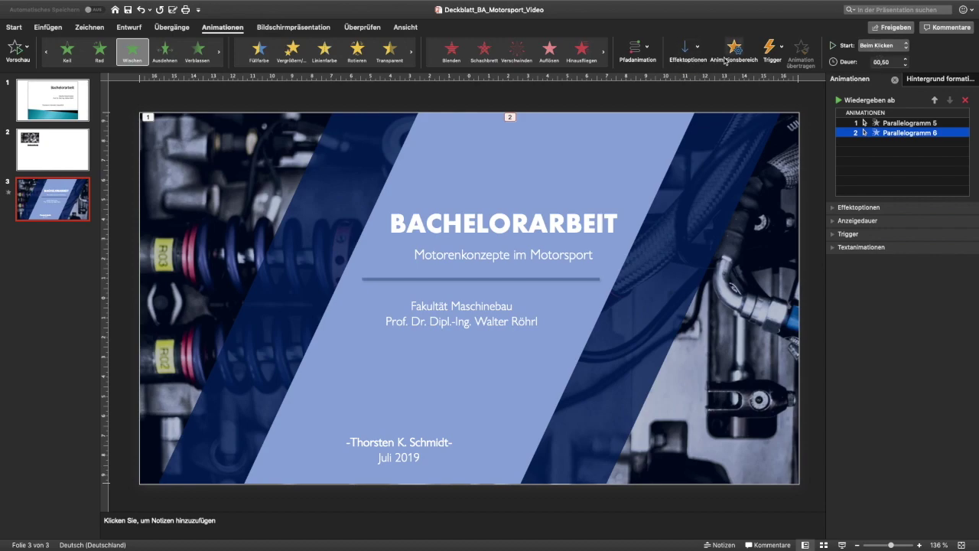
left_click(888, 45)
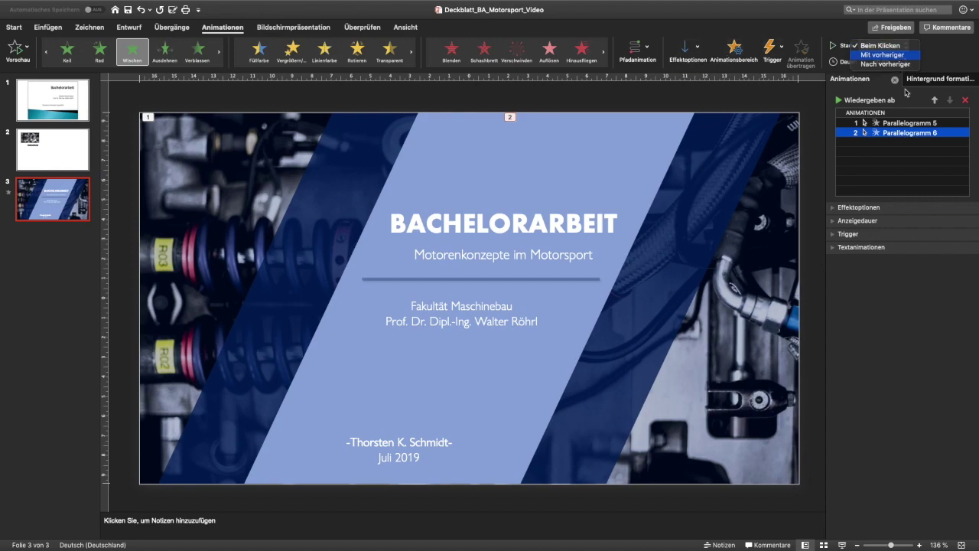
left_click(882, 54)
left_click(593, 109)
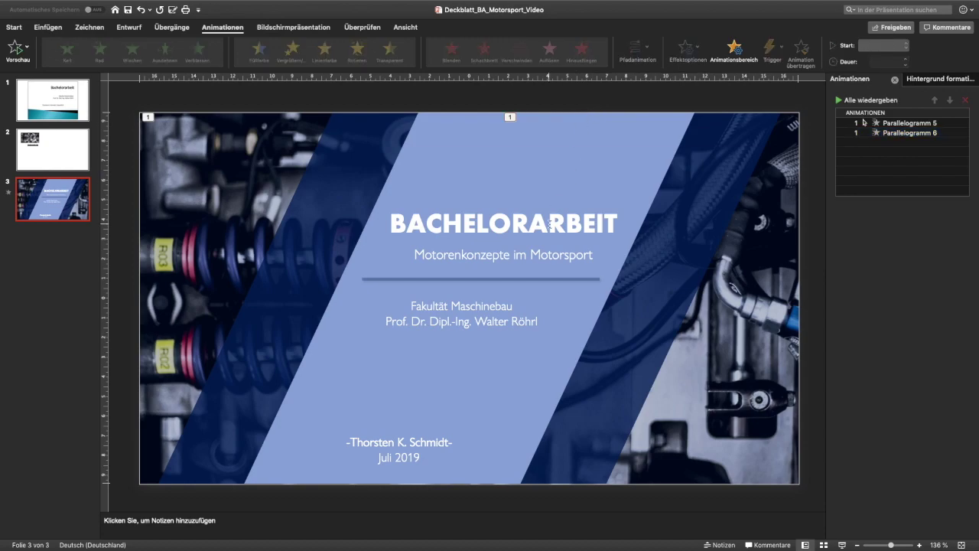
left_click(548, 223)
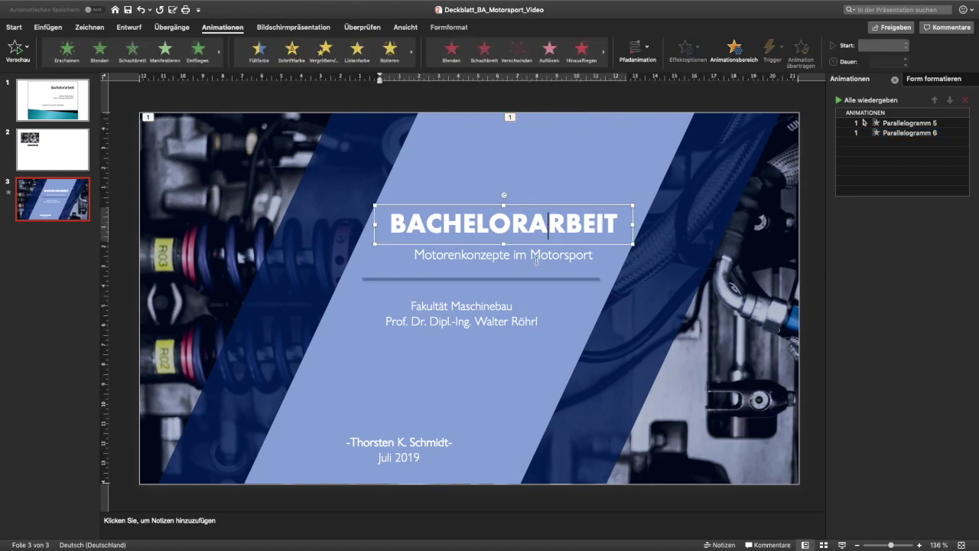
Group the title, subtitle, divider line, faculty block and name/date block together
left_click(538, 255)
left_click(534, 227, "shift")
left_click(539, 280, "shift")
left_click(463, 312, "shift")
left_click(429, 451, "shift")
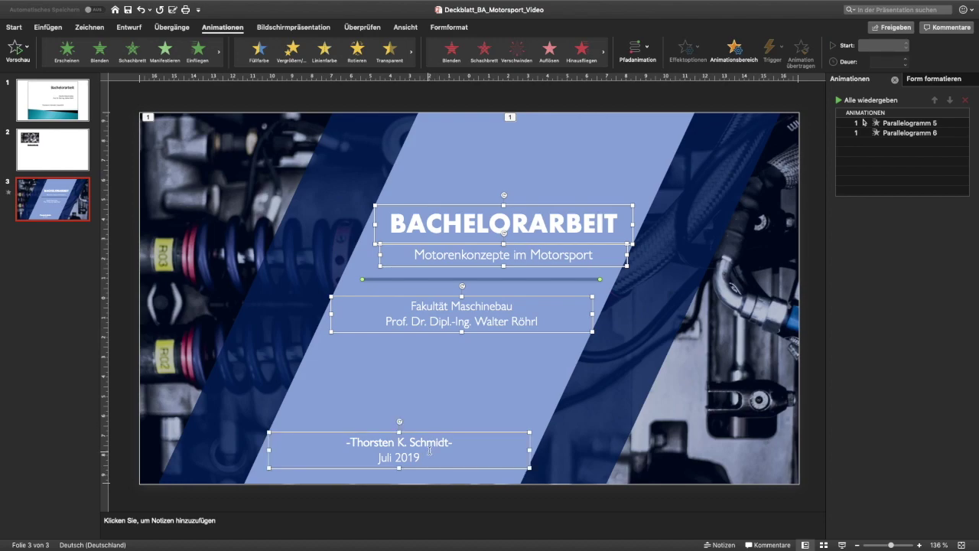
right_click(433, 438)
mouse_move(463, 438)
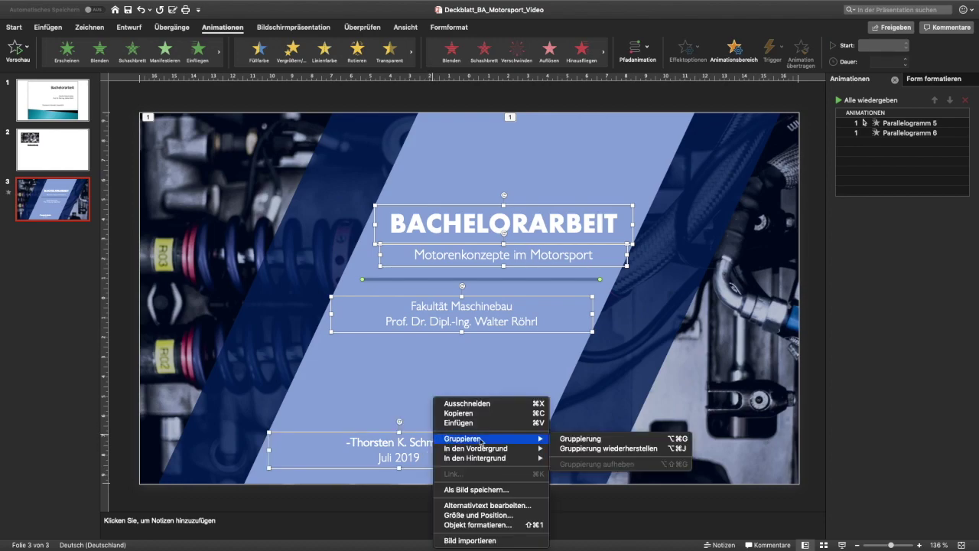
left_click(565, 440)
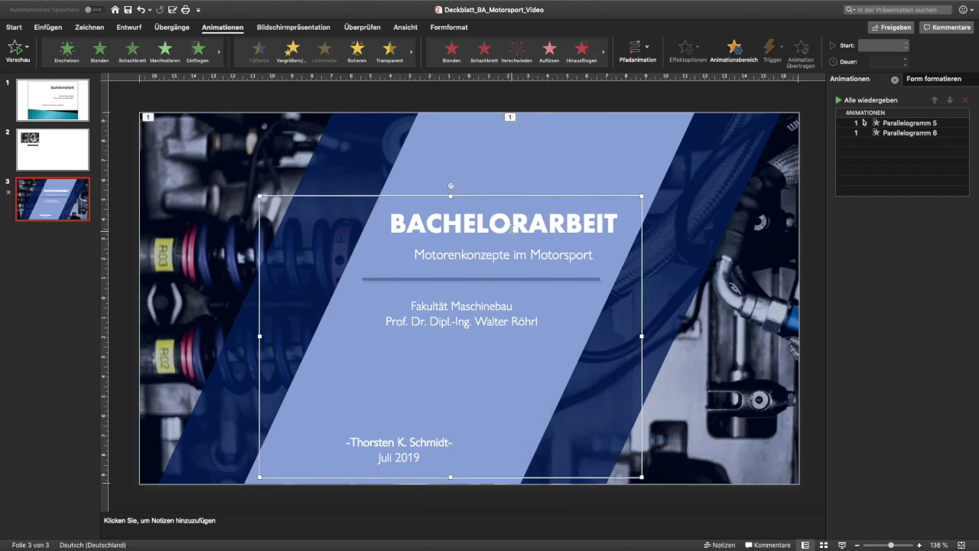
left_click_drag(491, 197, 503, 178)
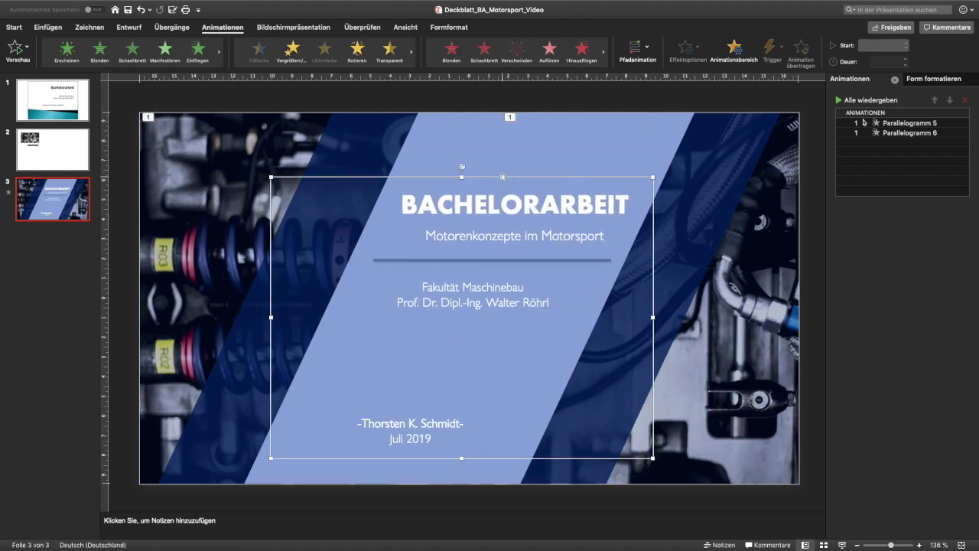
key("super+z")
Apply the Verblassen entrance to the light-blue band and to the text group
left_click(507, 158)
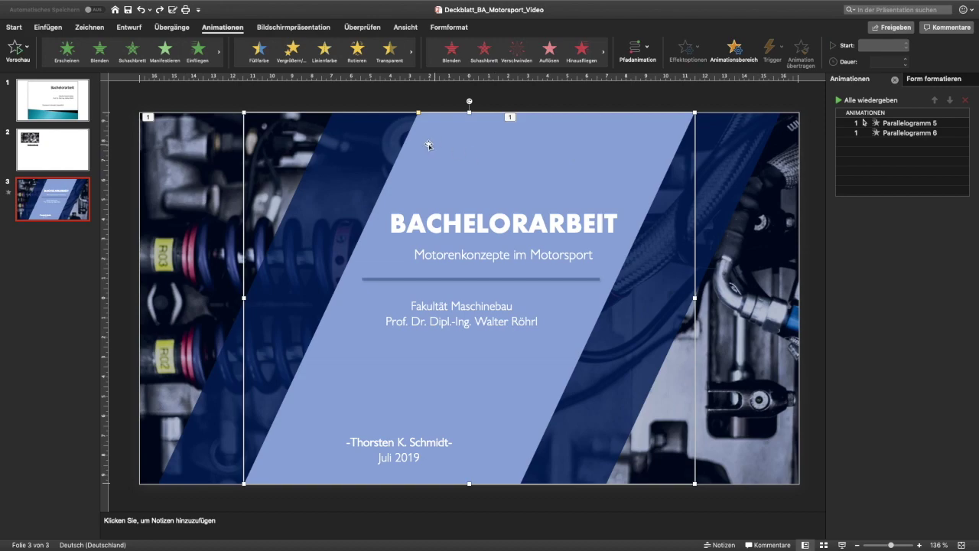
left_click(137, 71)
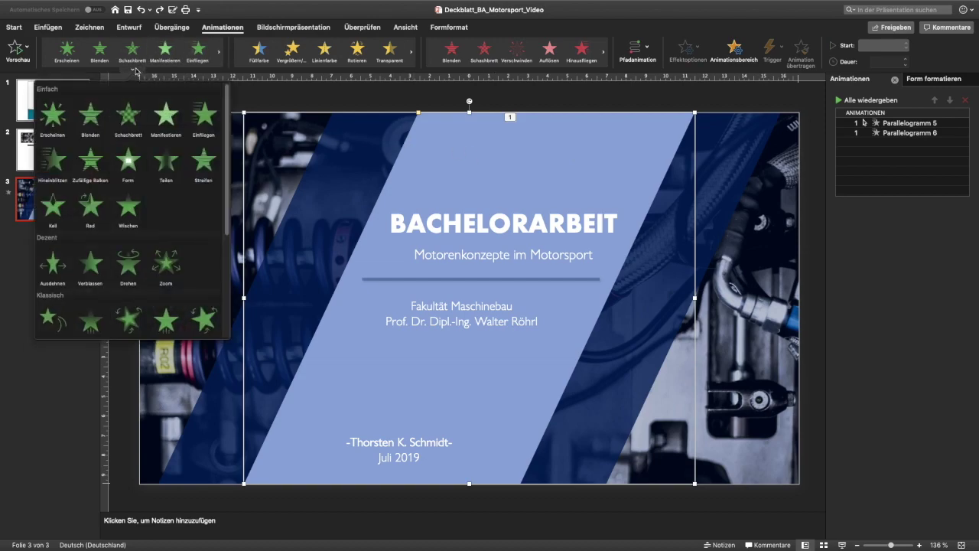
left_click(96, 274)
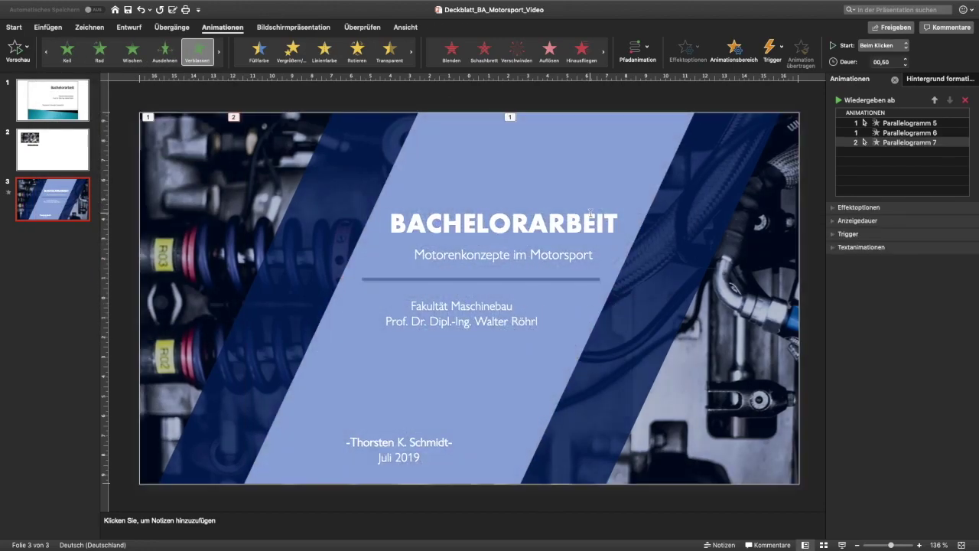
left_click(562, 224)
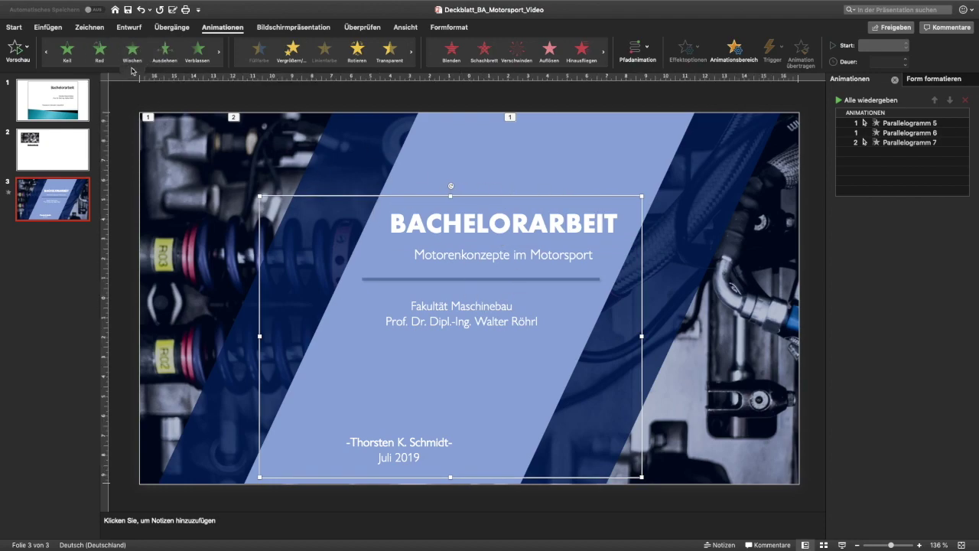
left_click(197, 52)
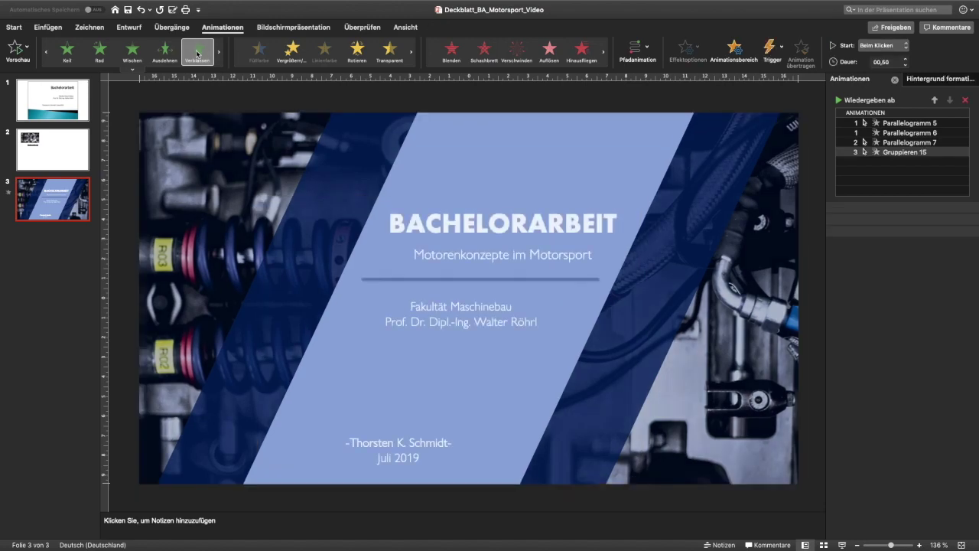
Set Parallelogramm 7 to Nach vorheriger and Gruppieren 15 to Mit vorheriger, then preview
left_click(509, 98)
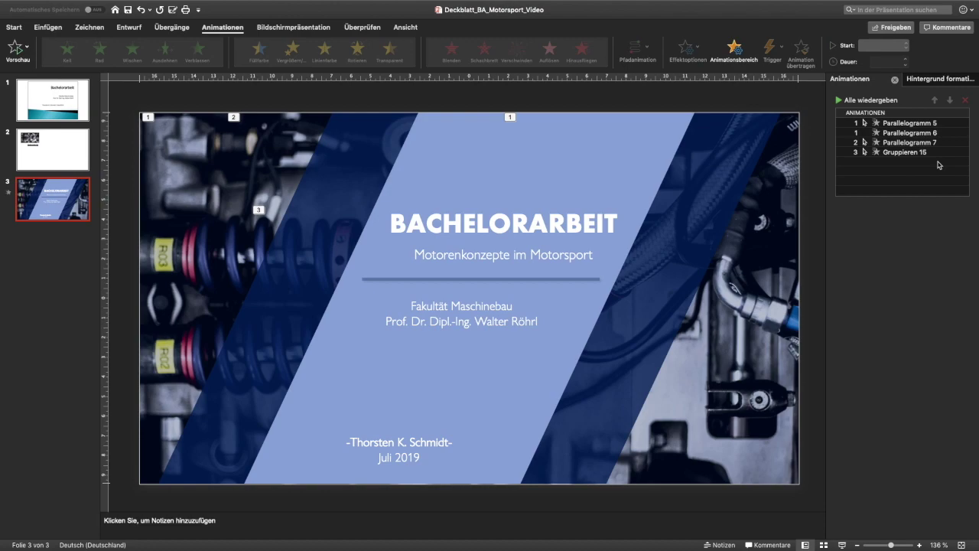
left_click(911, 143)
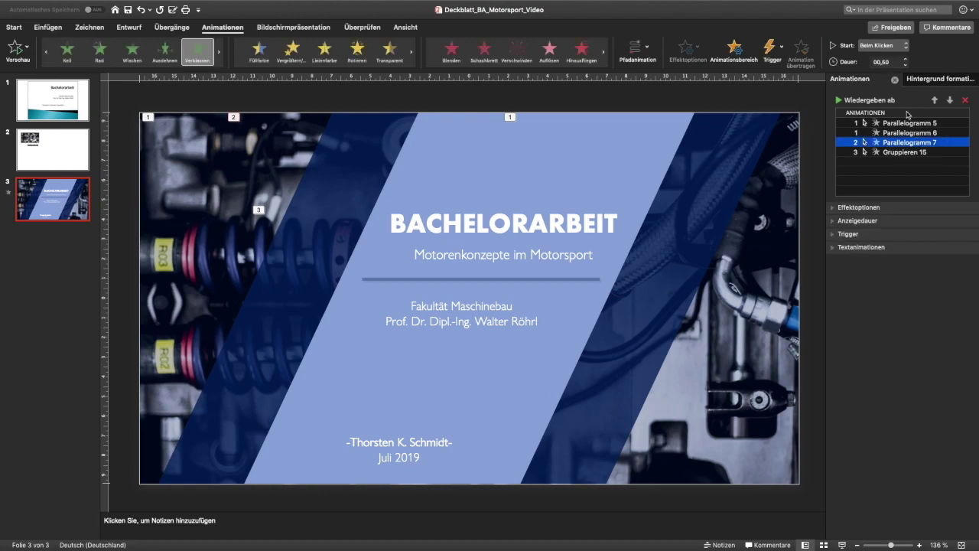
left_click(890, 47)
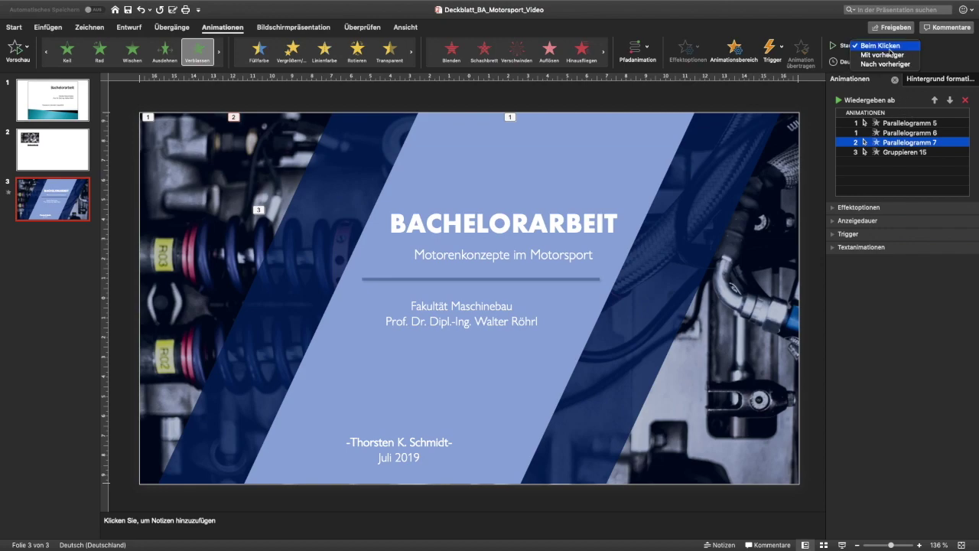
left_click(886, 64)
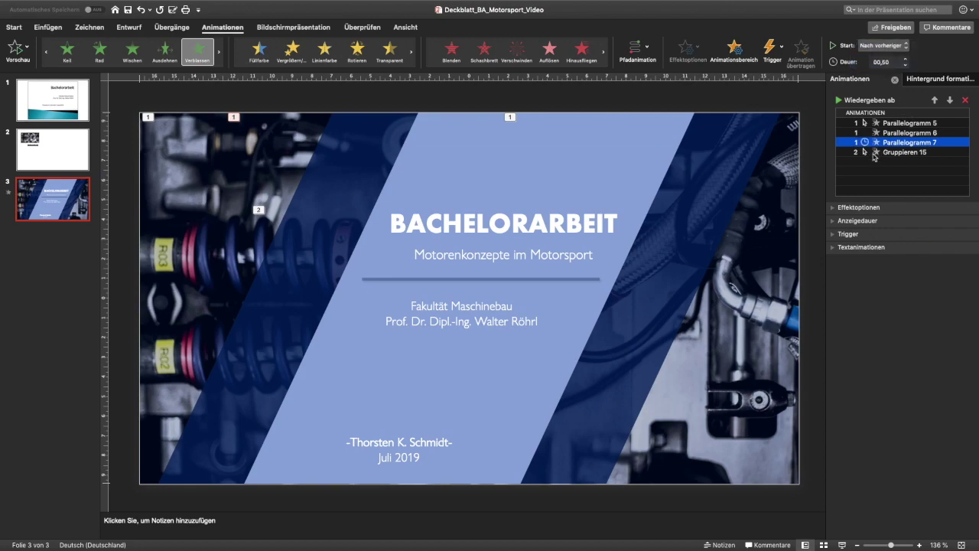
left_click(905, 153)
left_click(883, 45)
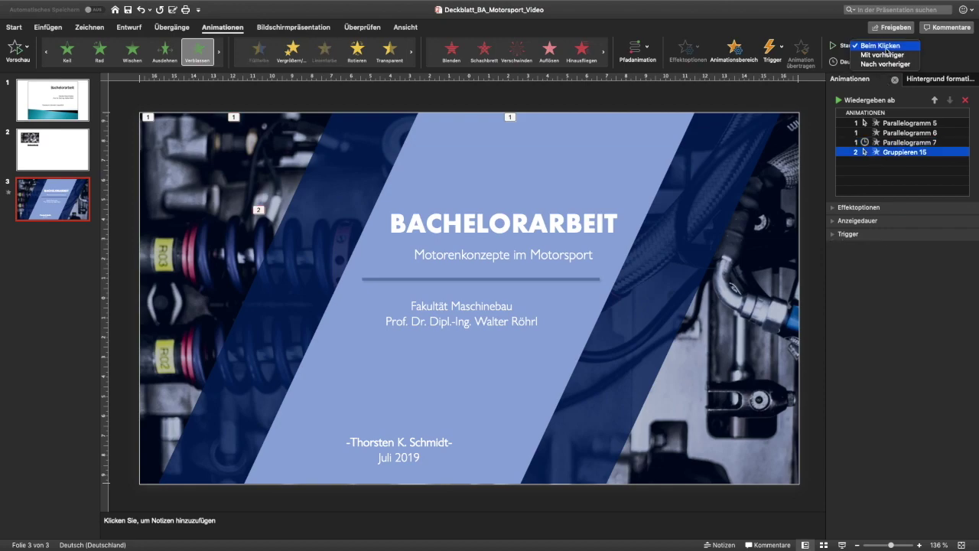
left_click(884, 55)
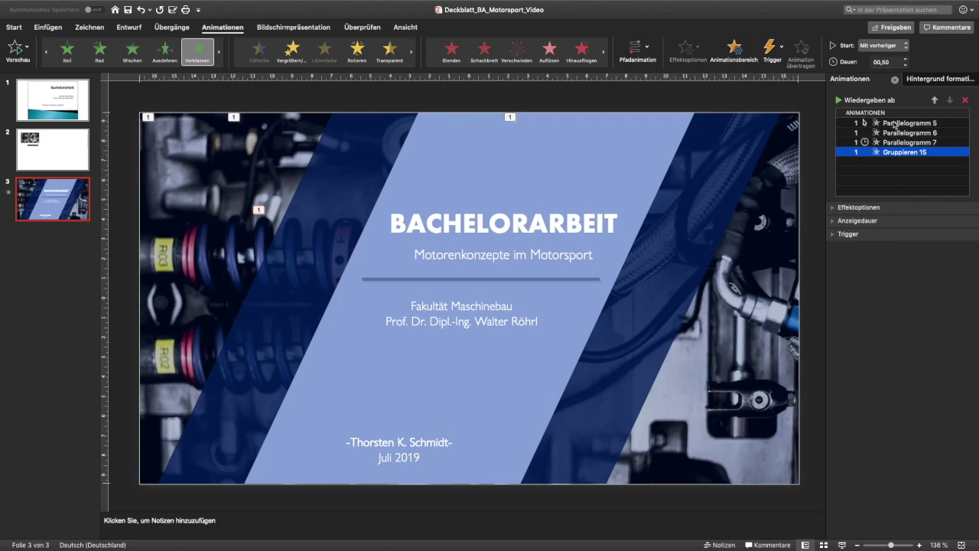
left_click(895, 123)
left_click(840, 100)
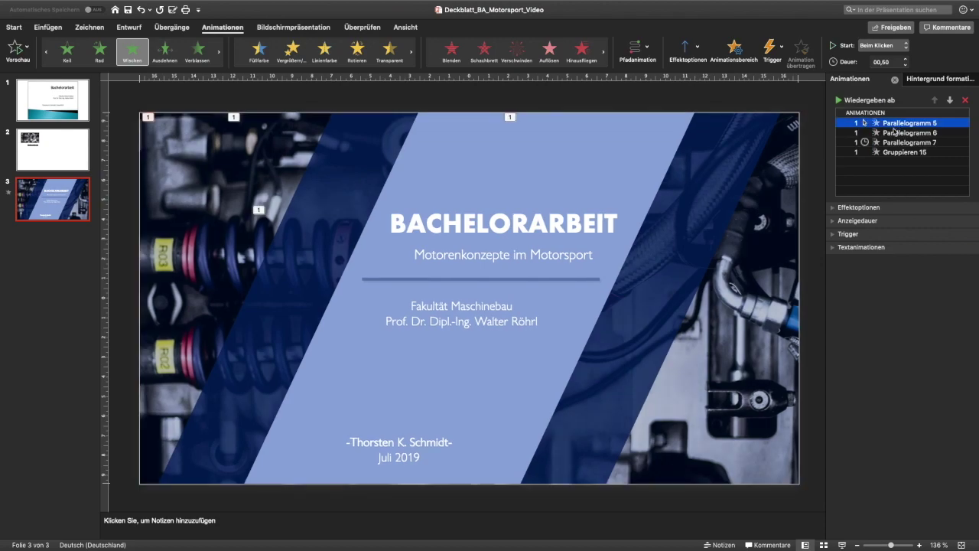
Set Dauer to 1 second for Parallelogramm 5, 6, 7 and Gruppieren 15
left_click(834, 209)
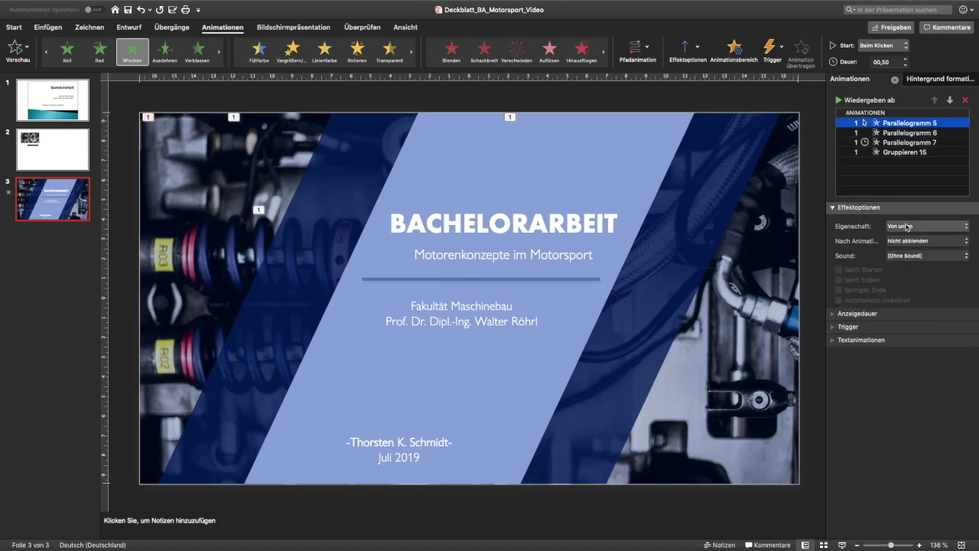
left_click(835, 314)
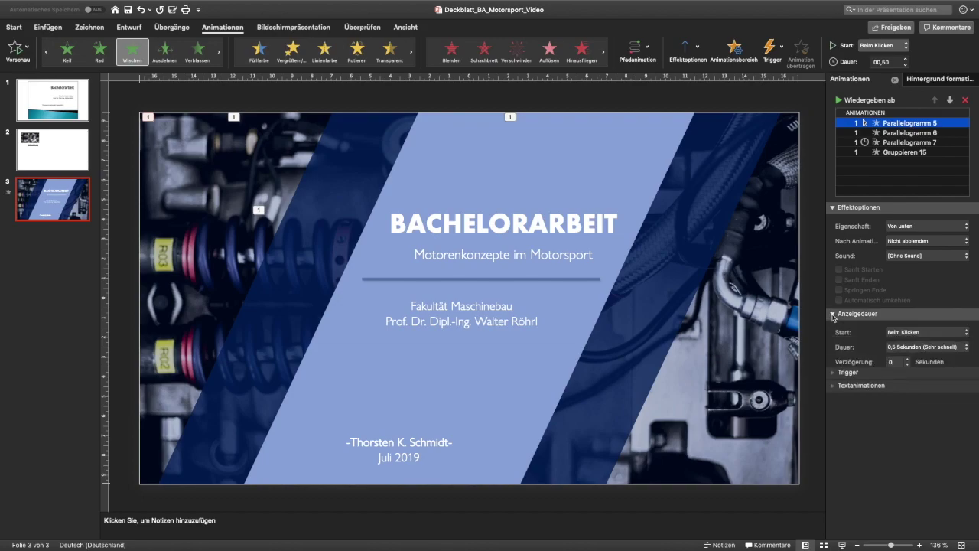
left_click(920, 349)
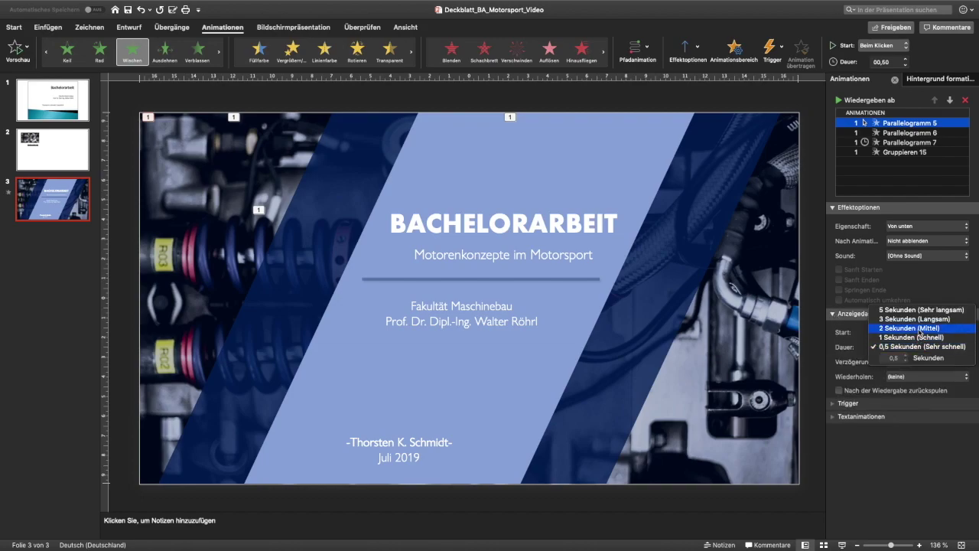
left_click(919, 337)
left_click(910, 133)
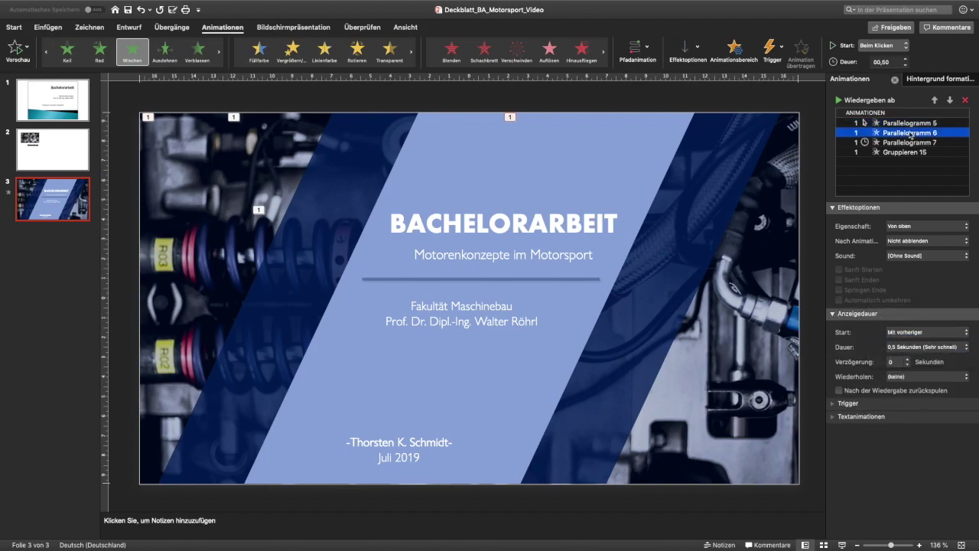
left_click(924, 347)
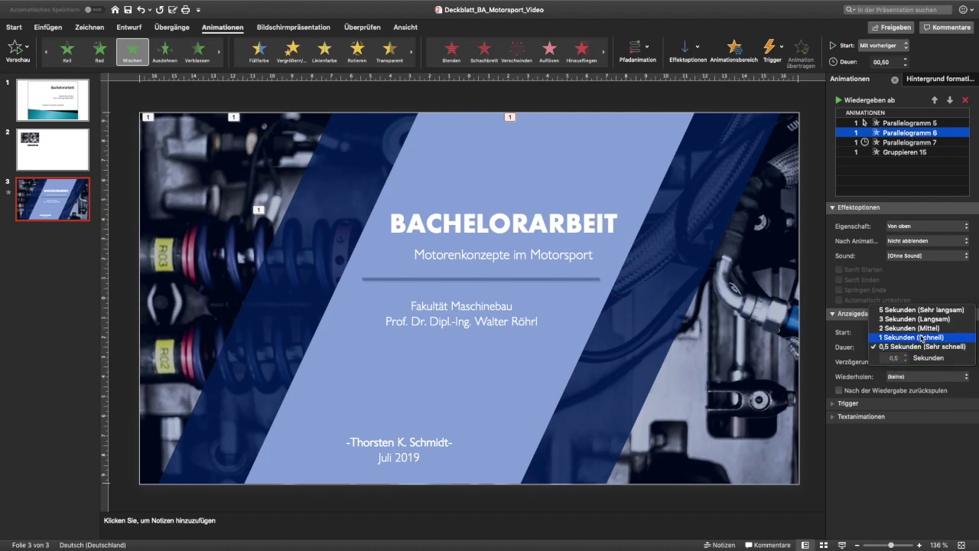
left_click(922, 337)
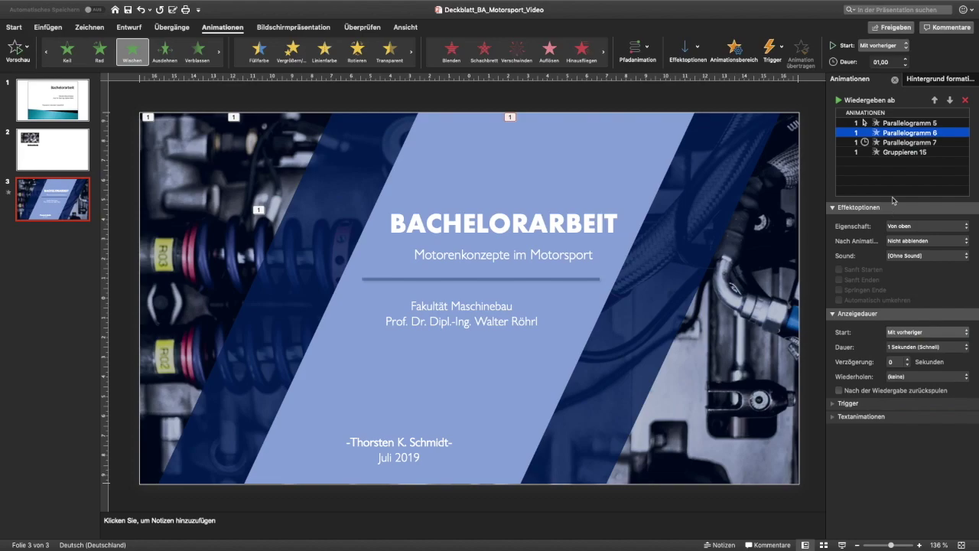
left_click(903, 143)
left_click(918, 348)
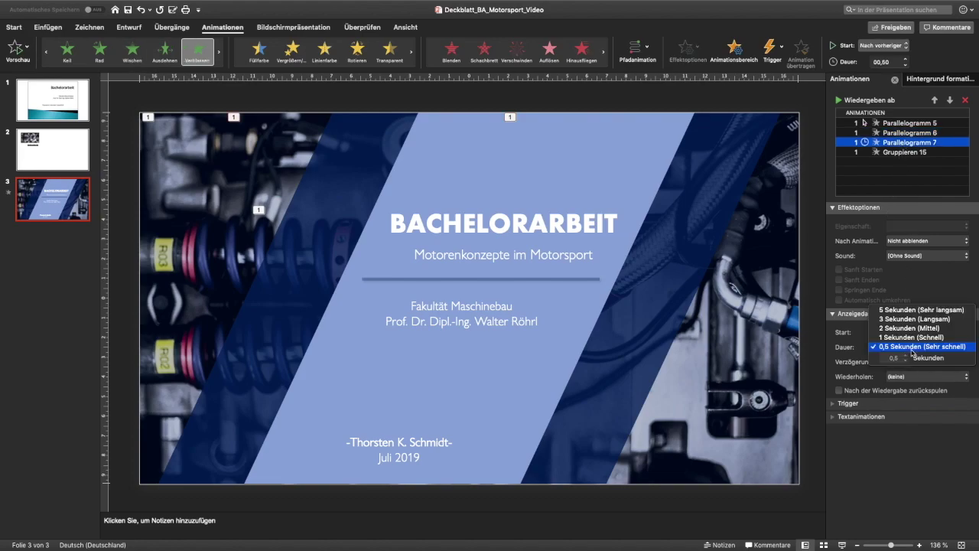
left_click(913, 329)
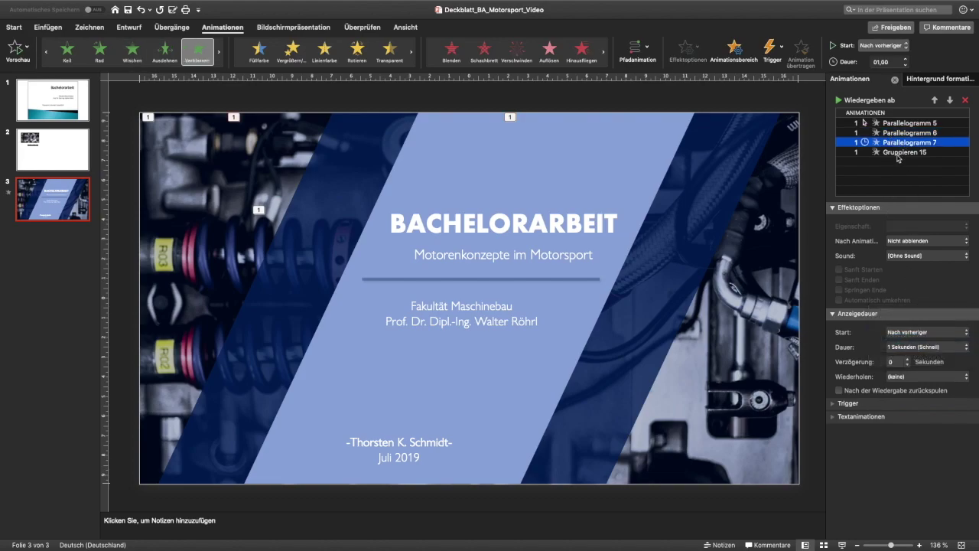
left_click(903, 153)
left_click(927, 346)
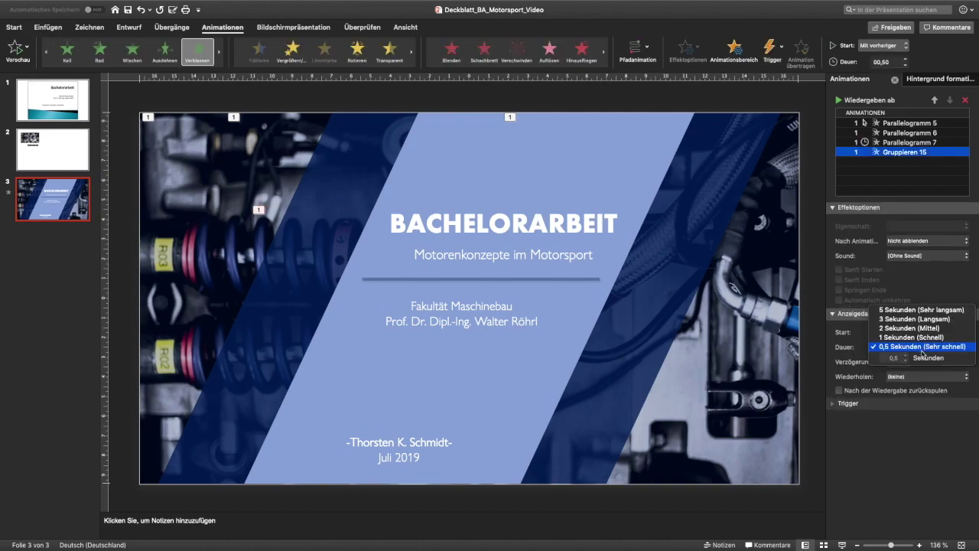
left_click(918, 337)
Preview the animation sequence and start the full-screen slide show
left_click(881, 122)
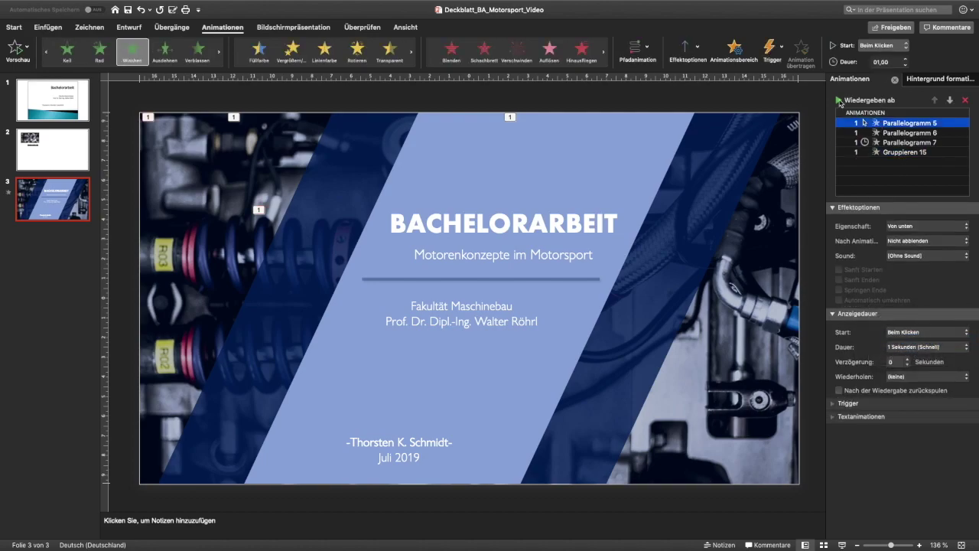
left_click(839, 100)
left_click(796, 101)
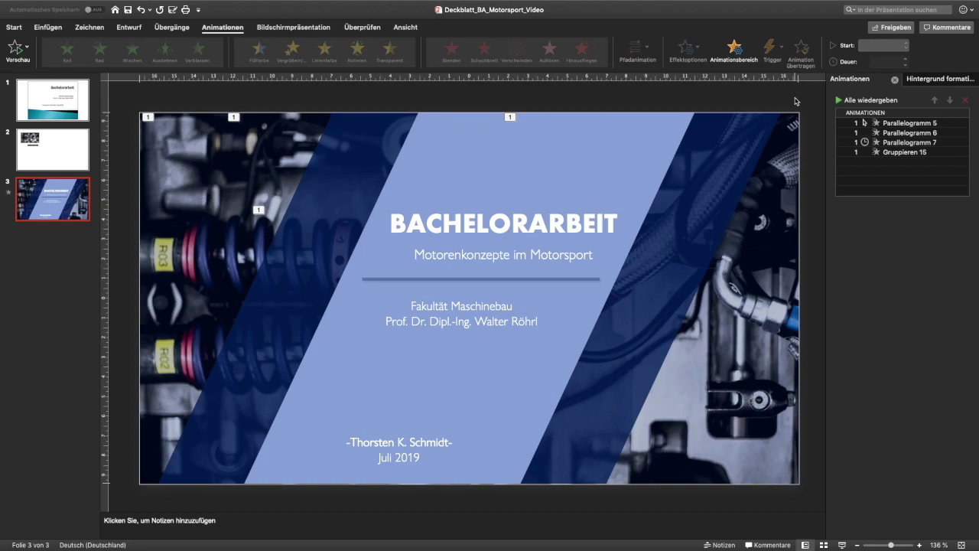
key("super+Return")
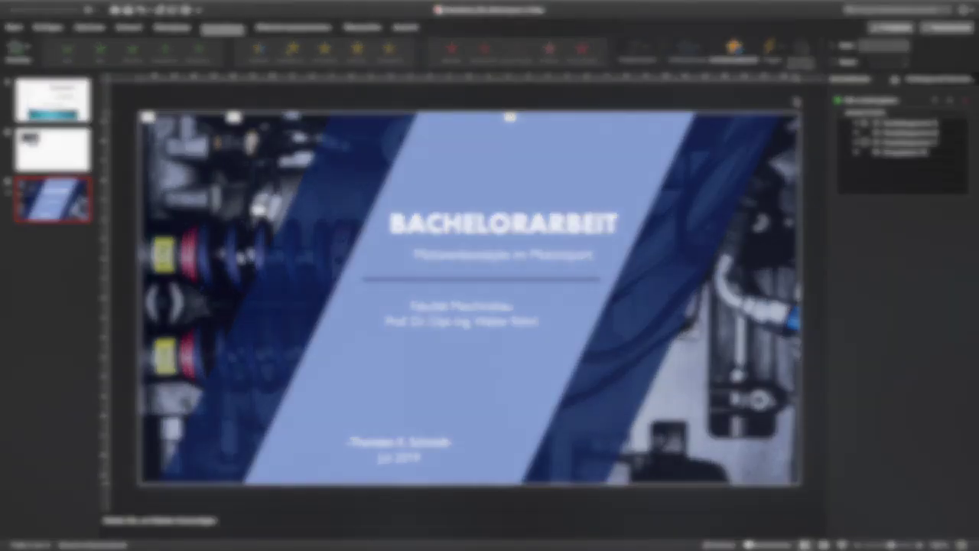